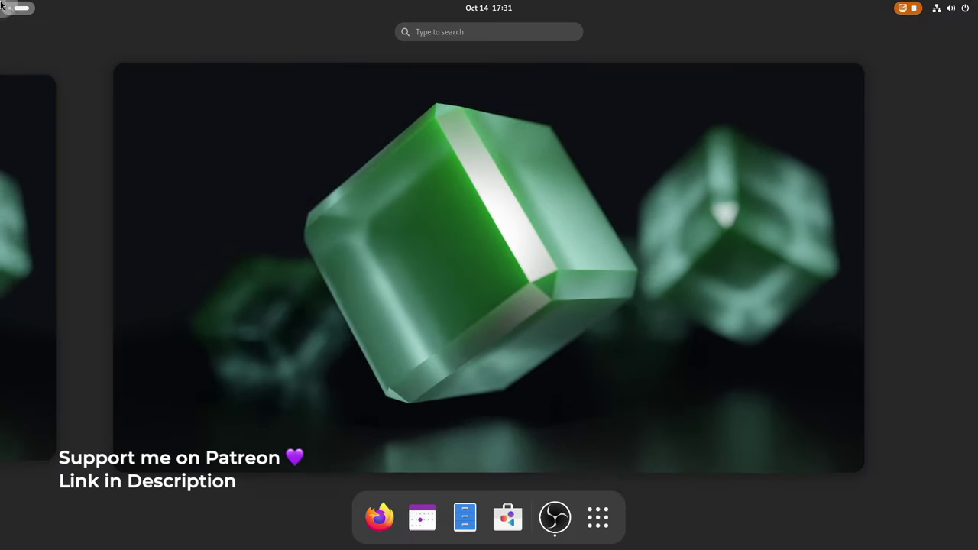
# Browse the pages of the application grid and launch Terminal.
pyautogui.click(610, 535)
pyautogui.scroll(-1, 664, 384)
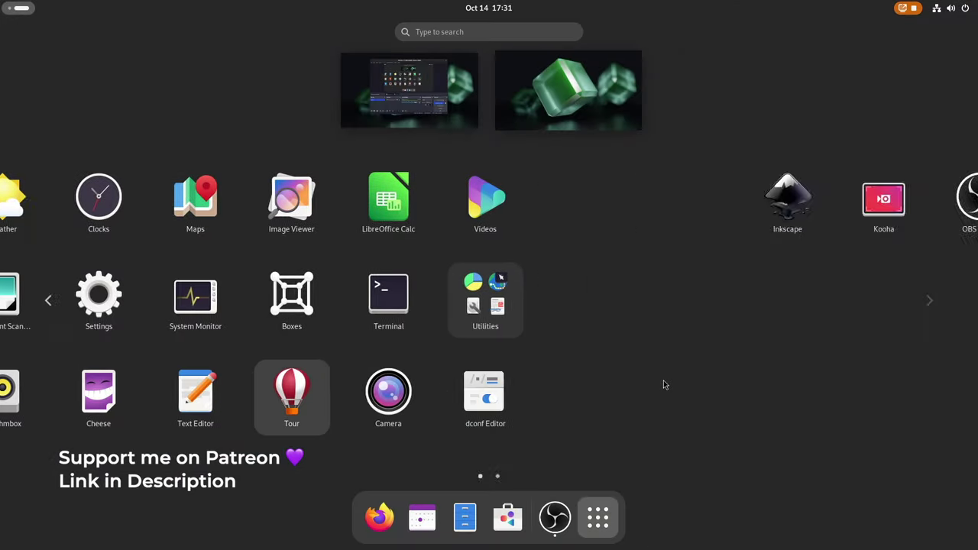
pyautogui.scroll(1, 664, 384)
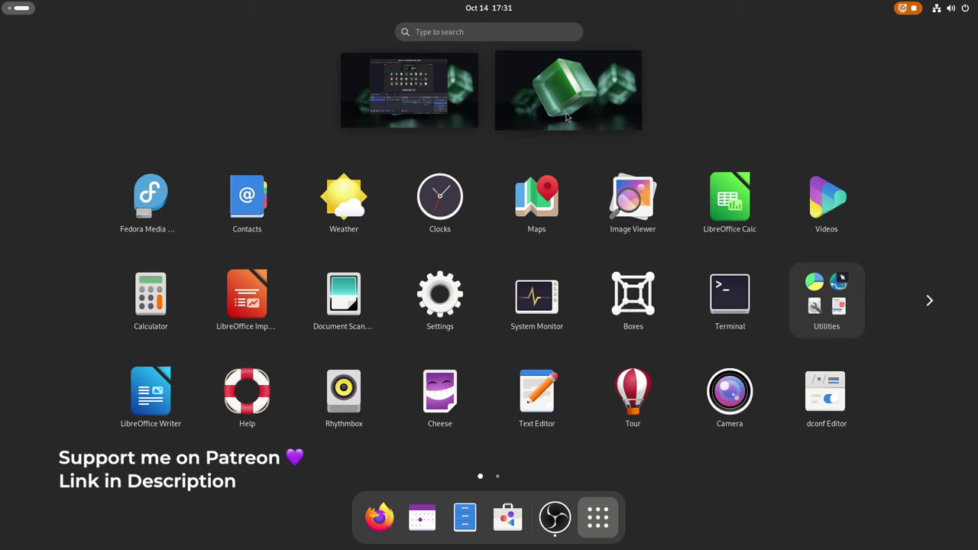
pyautogui.click(742, 324)
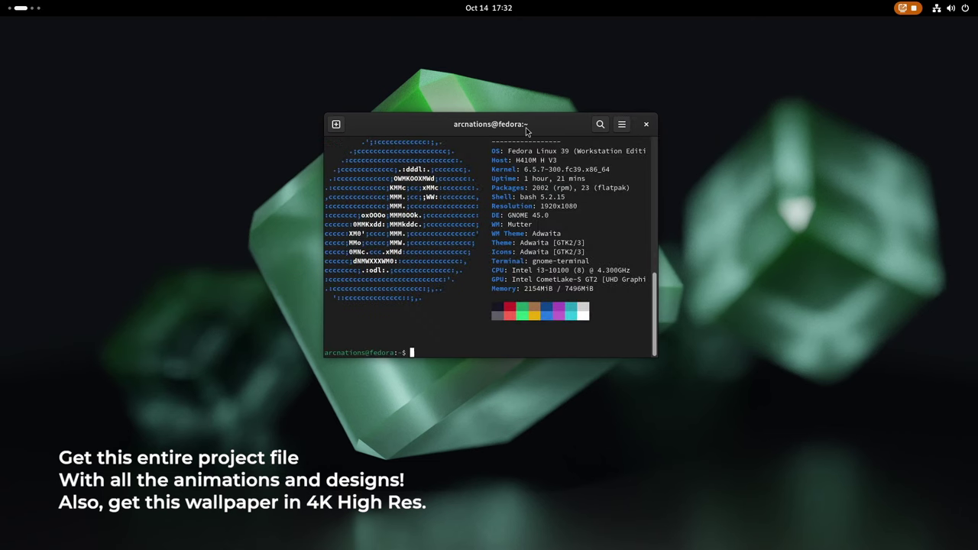
# Move the Terminal window lower on the desktop and close it.
pyautogui.moveTo(522, 127); pyautogui.dragTo(445, 224)
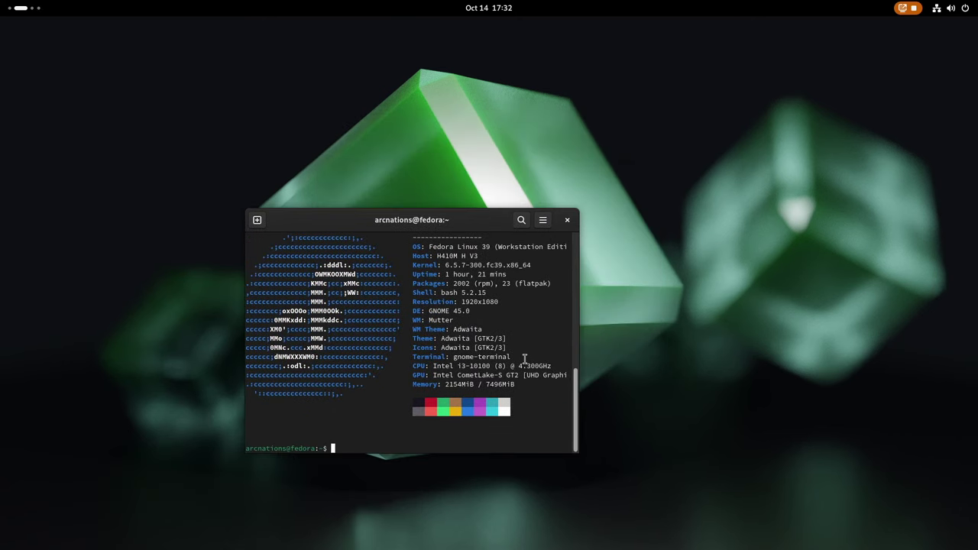
pyautogui.moveTo(405, 330); pyautogui.dragTo(424, 266)
pyautogui.click(491, 288)
pyautogui.click(565, 220)
# View the Power Mode choices in the quick settings and dismiss them without selecting one.
pyautogui.press('super+s')
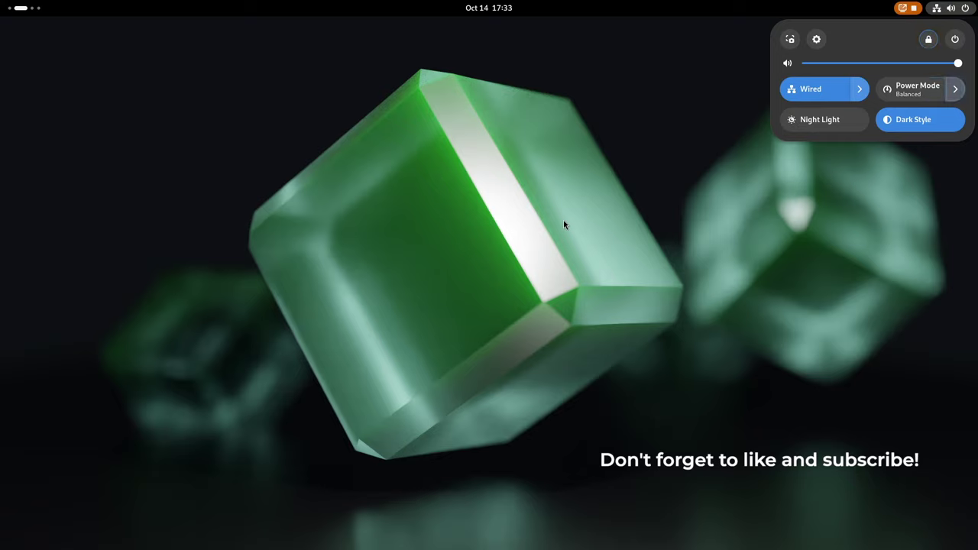
pyautogui.press('Return')
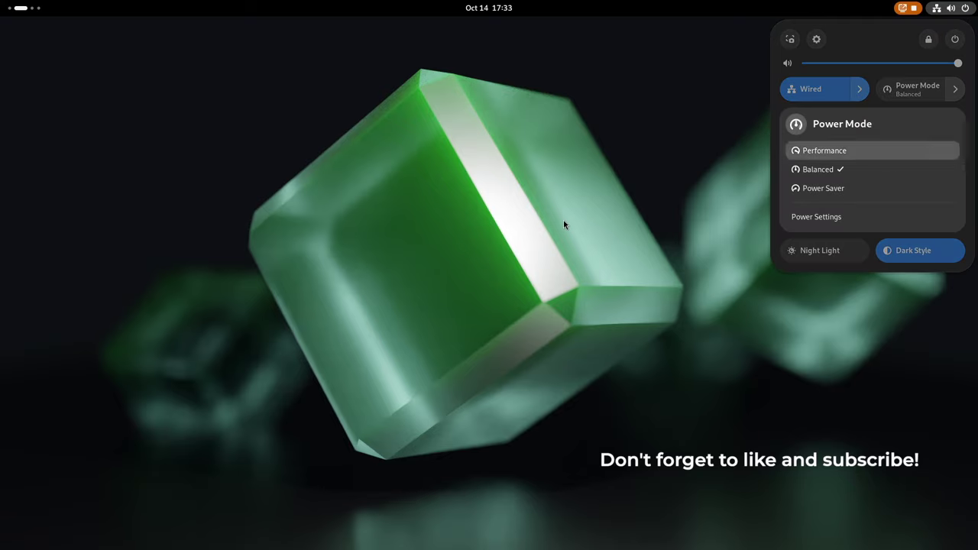
pyautogui.press('Escape')
pyautogui.press('Escape')
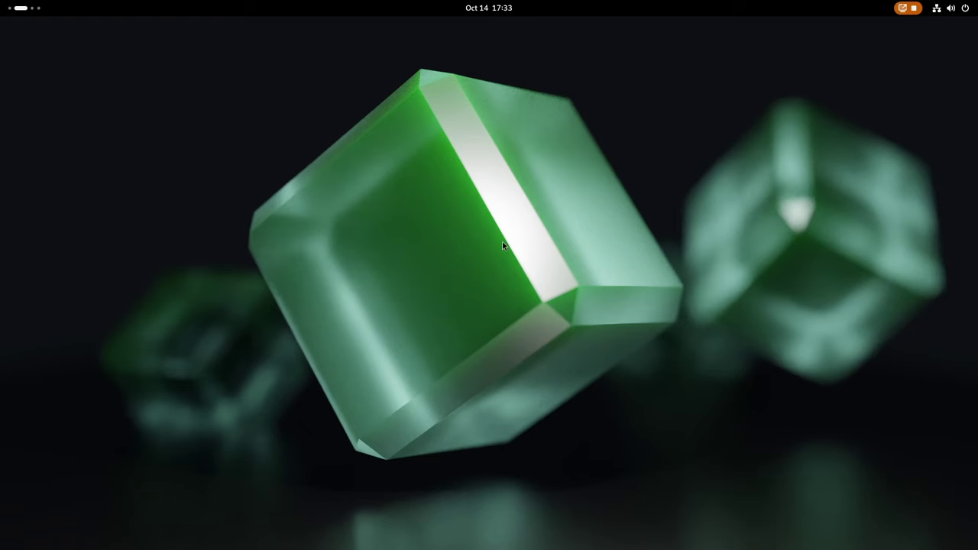
# Move between the workspaces in the overview and launch Terminal on the empty last workspace.
pyautogui.click(13, 8)
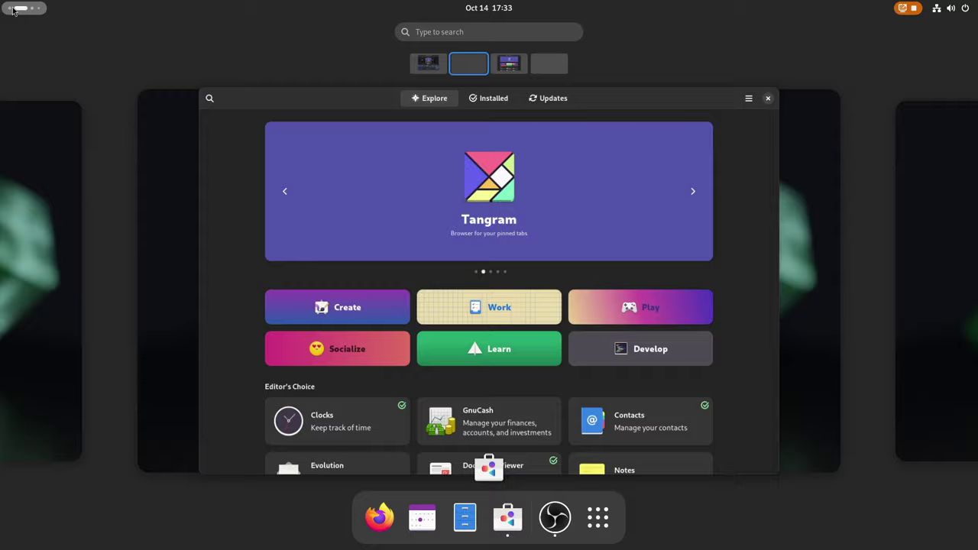
pyautogui.press('super+Page_Down')
pyautogui.press('super+Page_Up')
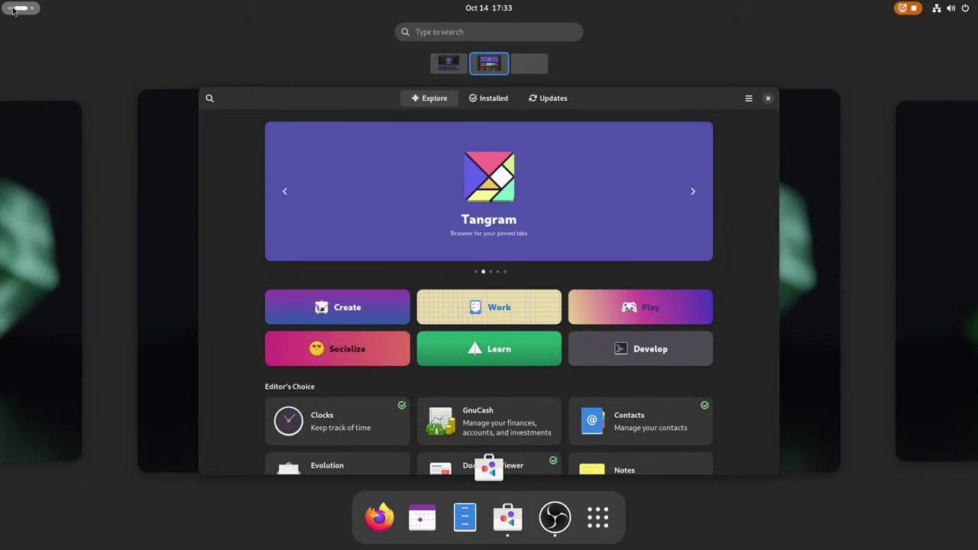
pyautogui.press('super+Page_Down')
pyautogui.click(597, 518)
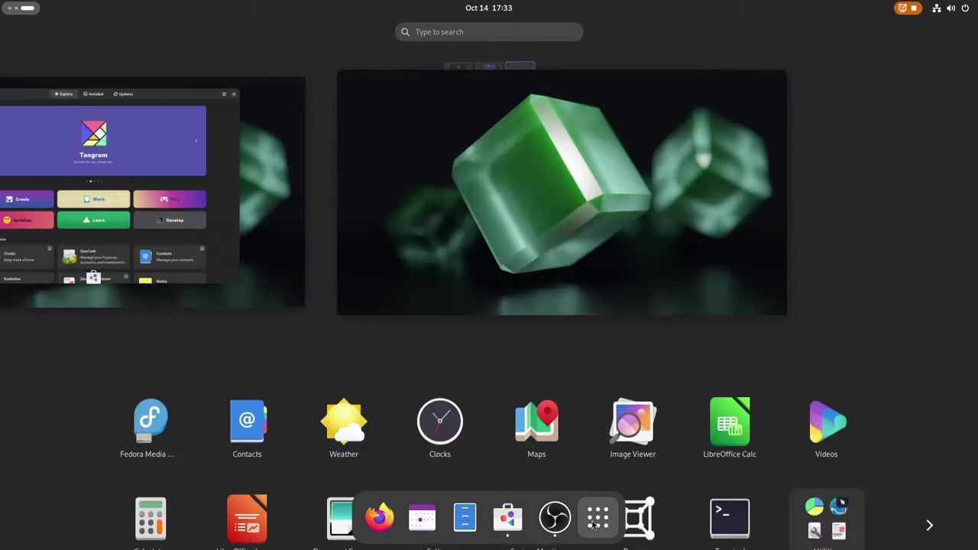
pyautogui.click(731, 302)
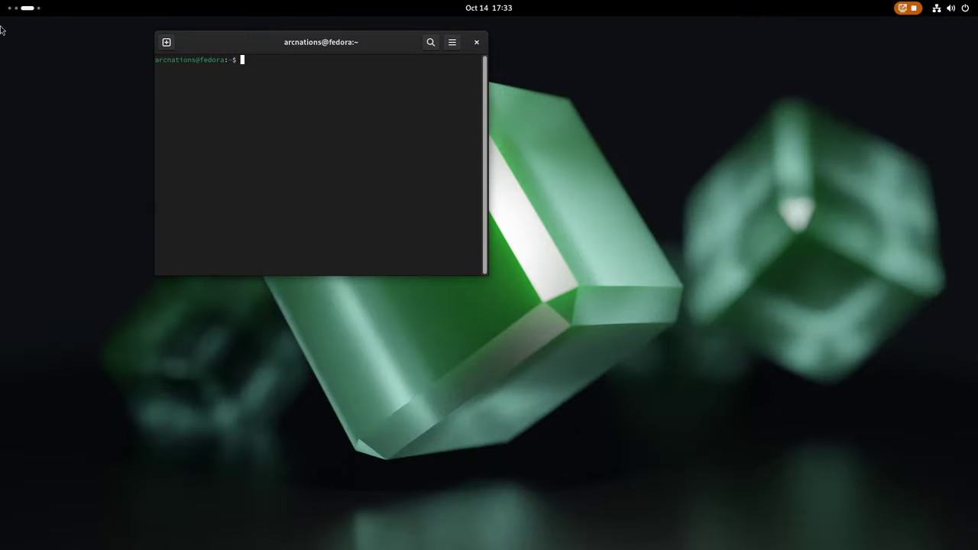
# Launch System Monitor alongside Terminal and move its window to the next workspace.
pyautogui.moveTo(2, 2)
pyautogui.click(620, 526)
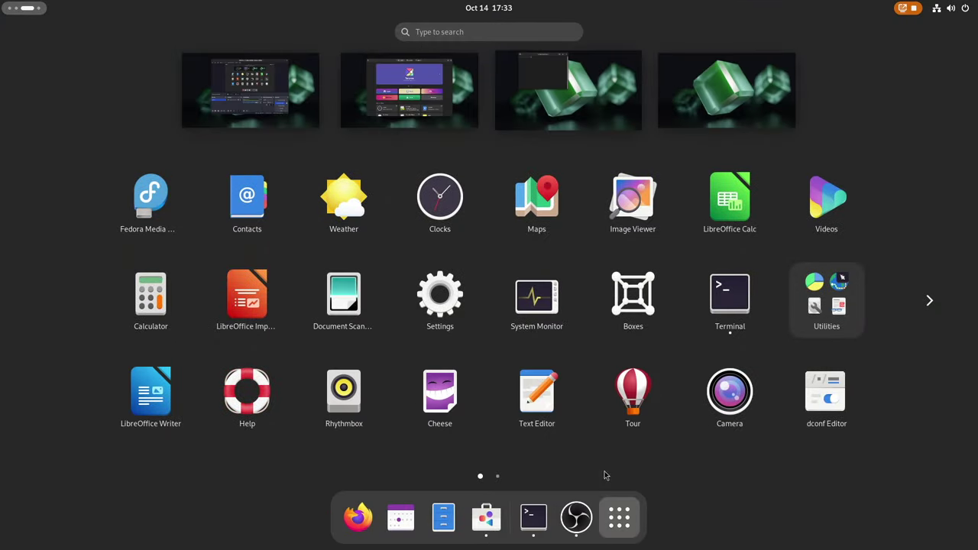
pyautogui.click(515, 293)
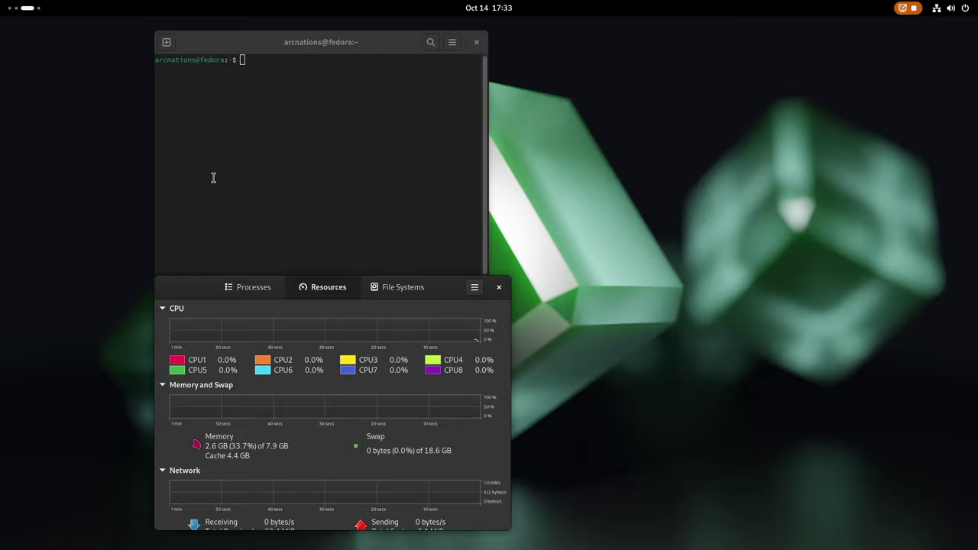
pyautogui.moveTo(1, 2)
pyautogui.moveTo(672, 305); pyautogui.dragTo(940, 305)
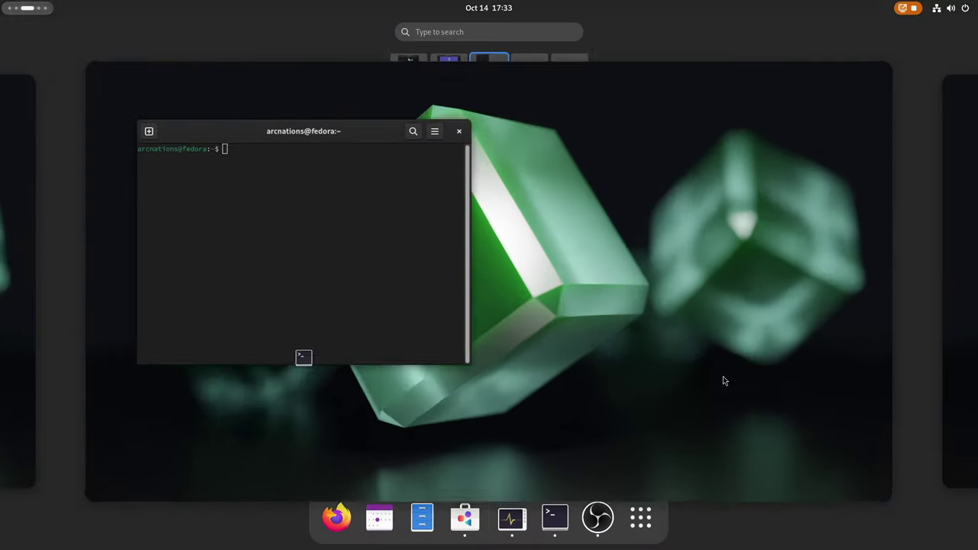
pyautogui.click(723, 376)
# Switch back and forth between the workspaces holding Software, Terminal and System Monitor.
pyautogui.moveTo(1, 2)
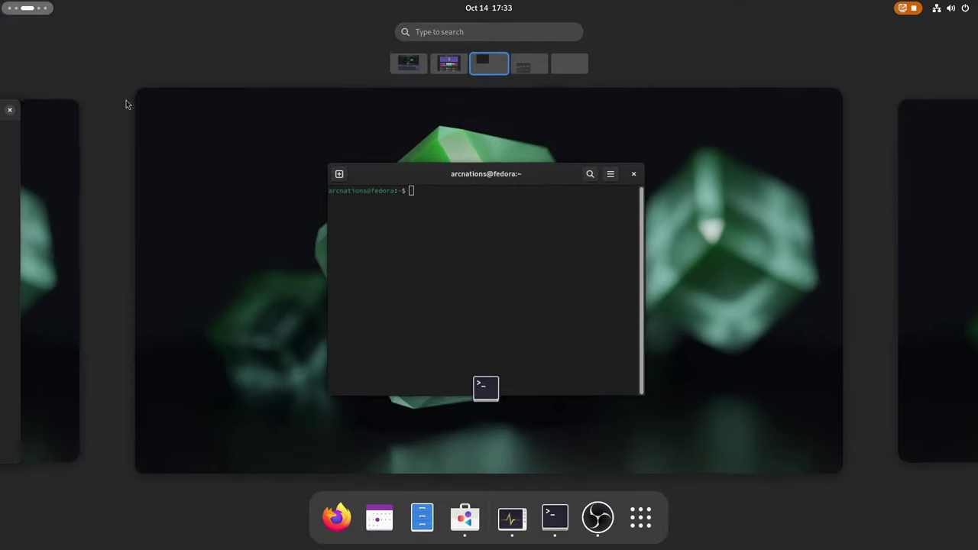
pyautogui.scroll(-1, 423, 280)
pyautogui.scroll(2, 423, 279)
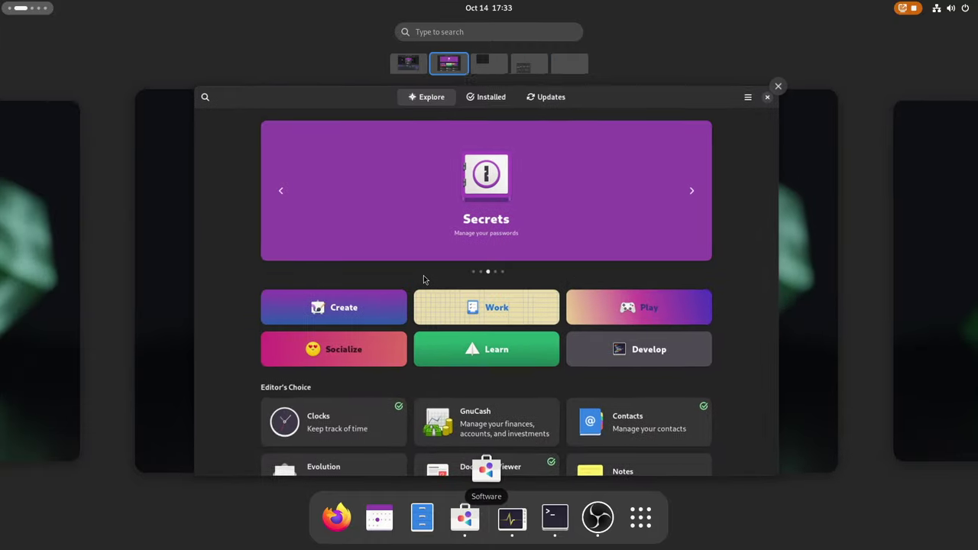
pyautogui.click(423, 278)
pyautogui.scroll(-1, 3, 5)
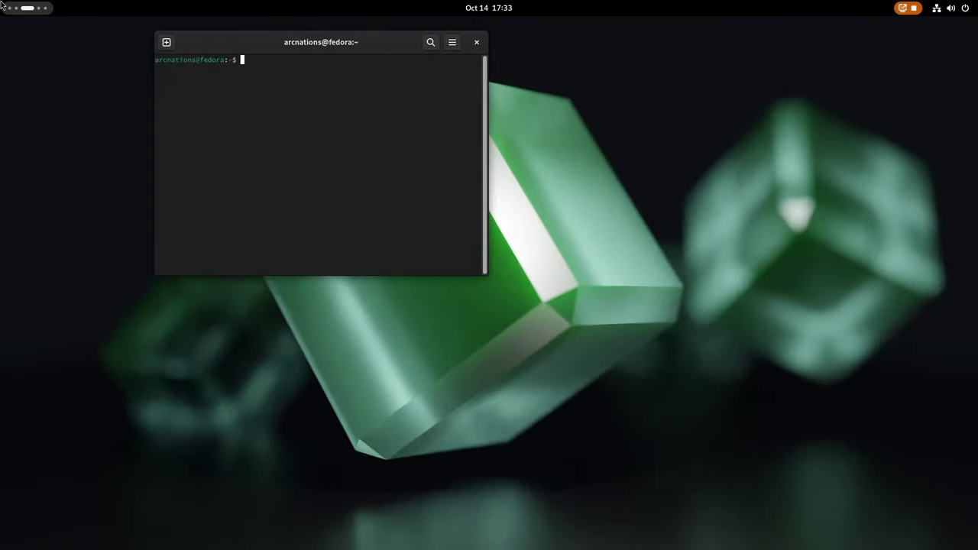
pyautogui.scroll(-1, 3, 6)
pyautogui.scroll(1, 3, 5)
pyautogui.scroll(1, 21, 11)
pyautogui.scroll(-1, 21, 11)
pyautogui.scroll(-1, 21, 11)
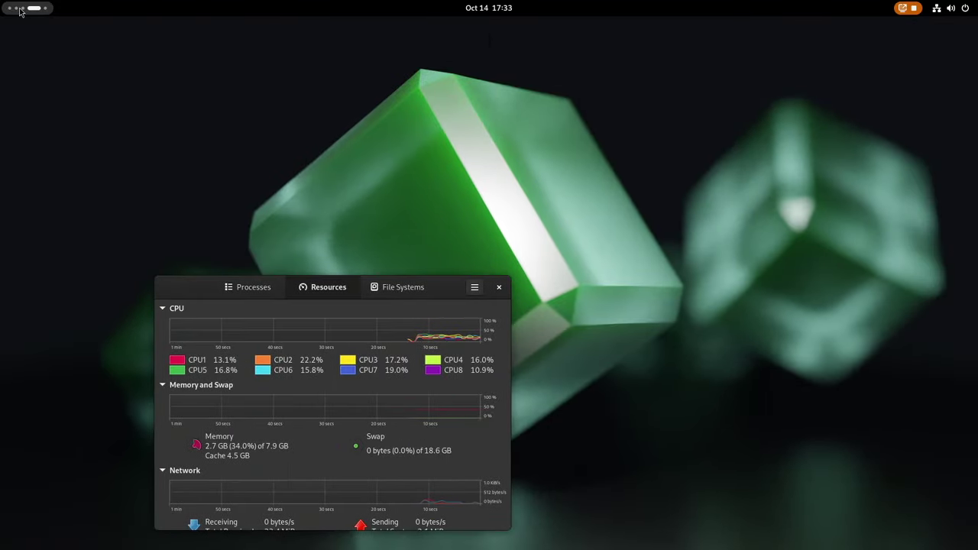
# Return to the System Monitor workspace and close the System Monitor window.
pyautogui.scroll(1, 21, 11)
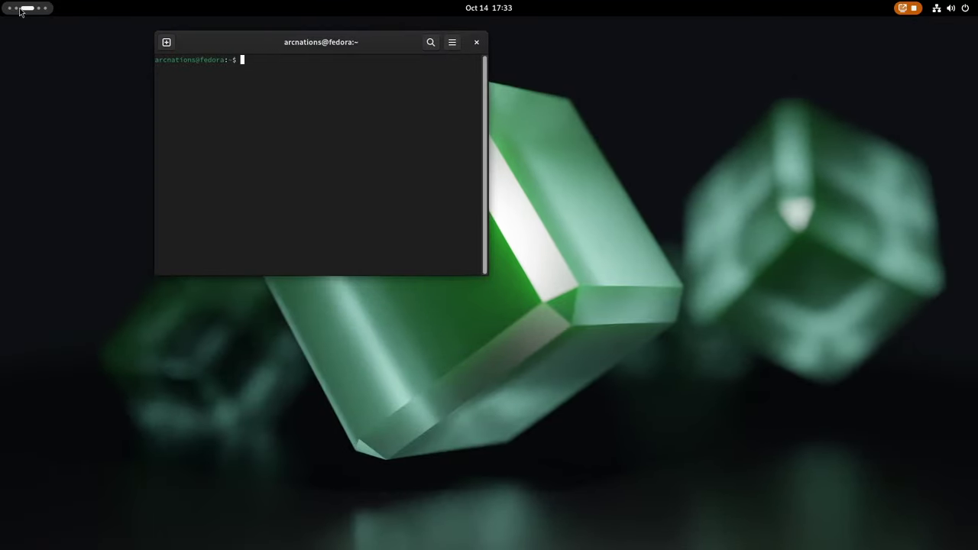
pyautogui.scroll(-1, 21, 10)
pyautogui.click(499, 286)
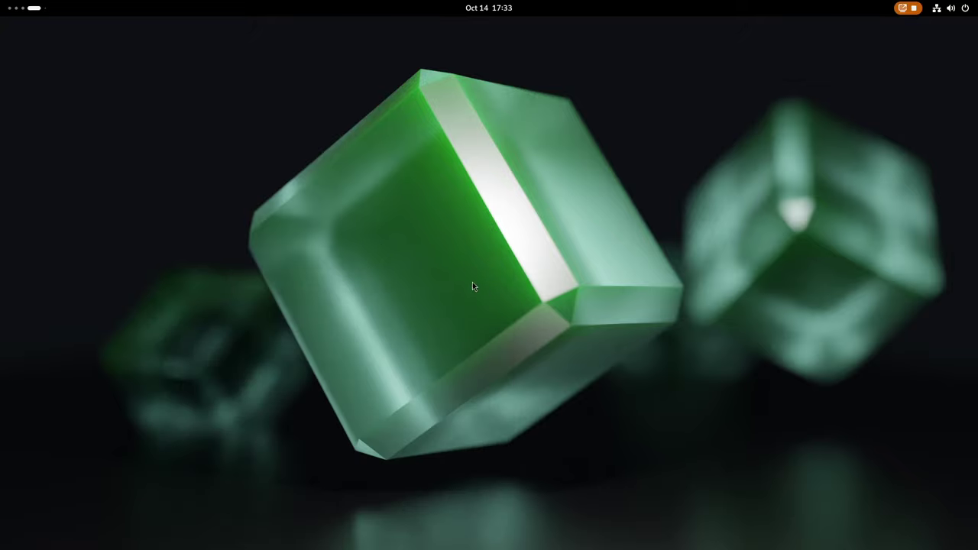
# Go back to the Terminal workspace, maximize and restore the Terminal window several times, and close it.
pyautogui.scroll(1, 22, 16)
pyautogui.doubleClick(305, 42)
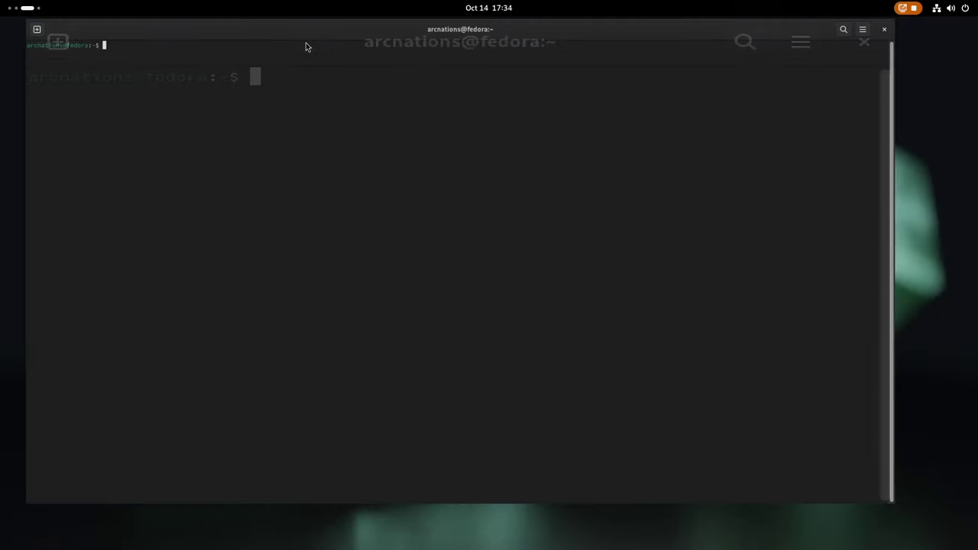
pyautogui.doubleClick(307, 31)
pyautogui.moveTo(276, 40); pyautogui.dragTo(537, 5)
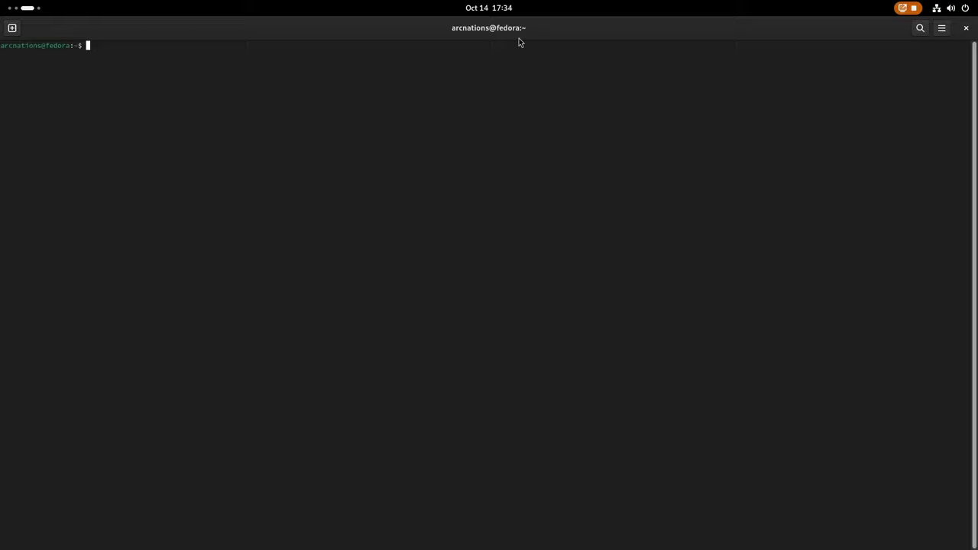
pyautogui.doubleClick(519, 39)
pyautogui.click(733, 30)
# Launch Calendar from the overview and maximize its window.
pyautogui.click(14, 7)
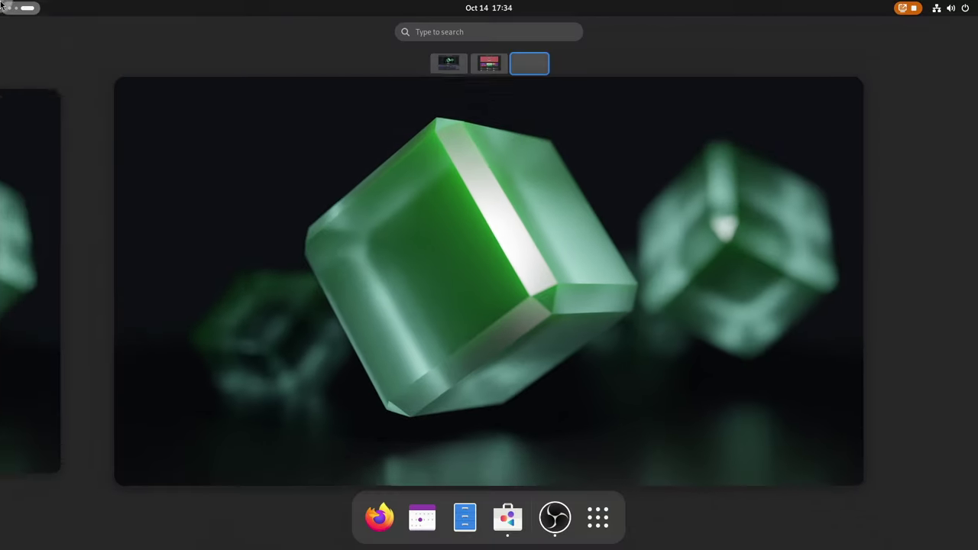
pyautogui.click(419, 517)
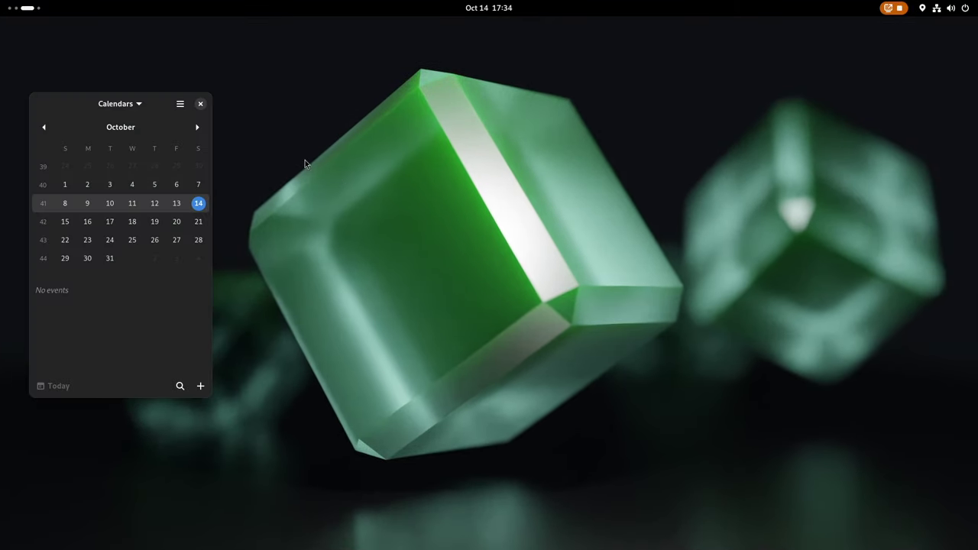
pyautogui.click(119, 104)
pyautogui.click(54, 105)
pyautogui.doubleClick(54, 105)
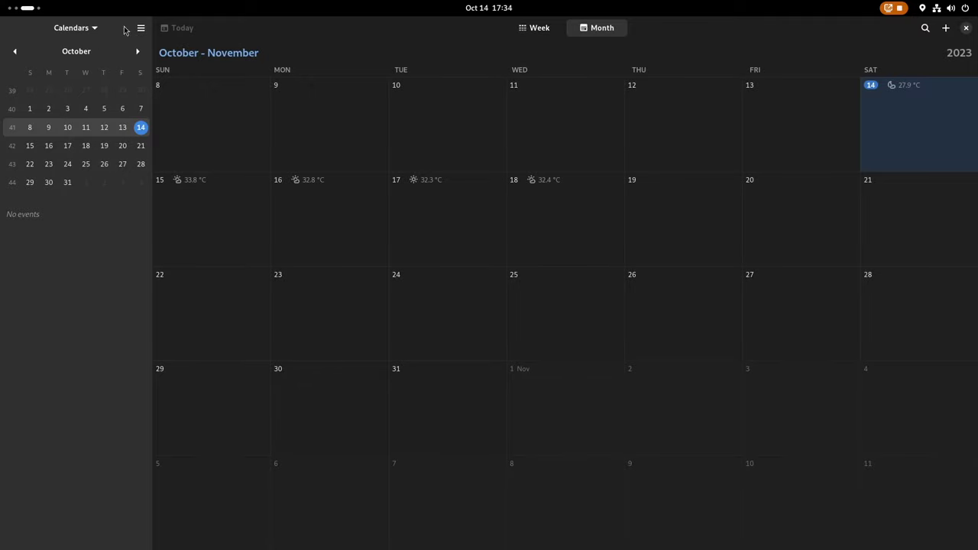
# Restore the Calendar window from maximized and widen it to the layout with sidebar and month grid.
pyautogui.doubleClick(217, 29)
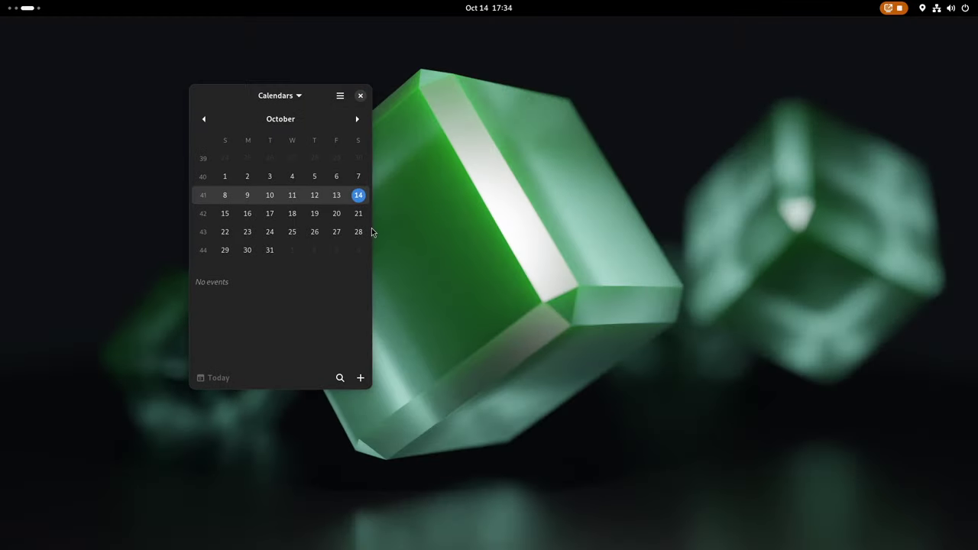
pyautogui.moveTo(369, 227); pyautogui.dragTo(337, 214)
pyautogui.moveTo(268, 212); pyautogui.dragTo(690, 276)
# View the new event form, cancel it, and open the event search.
pyautogui.click(662, 96)
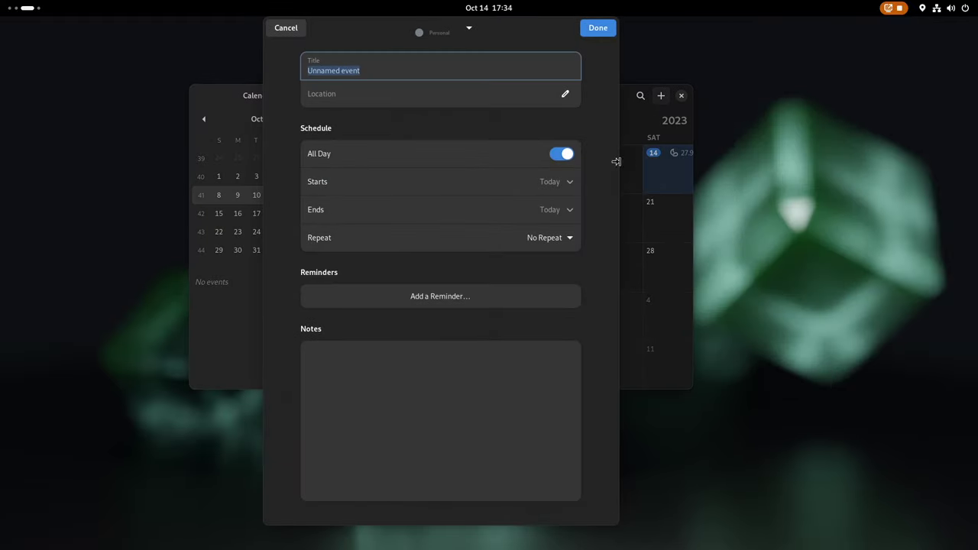
pyautogui.click(286, 29)
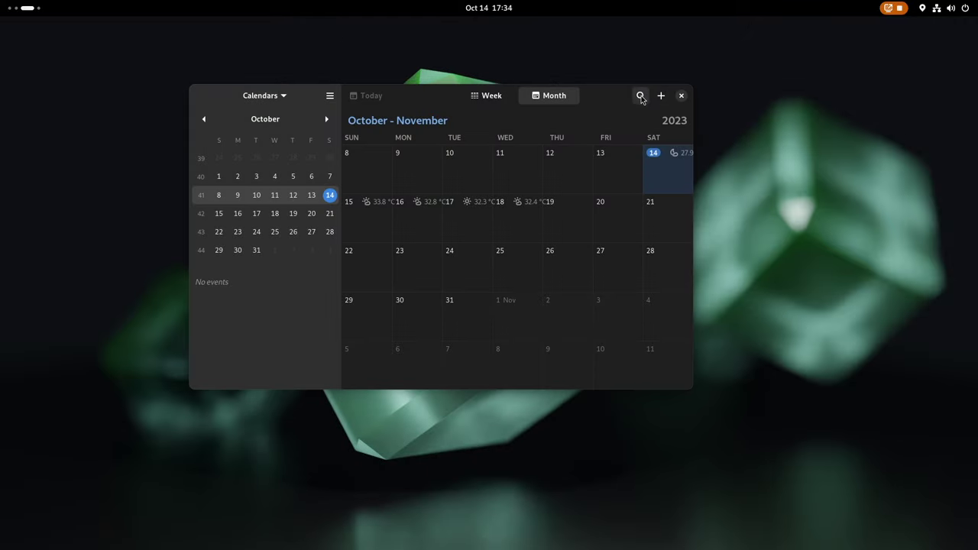
pyautogui.click(641, 95)
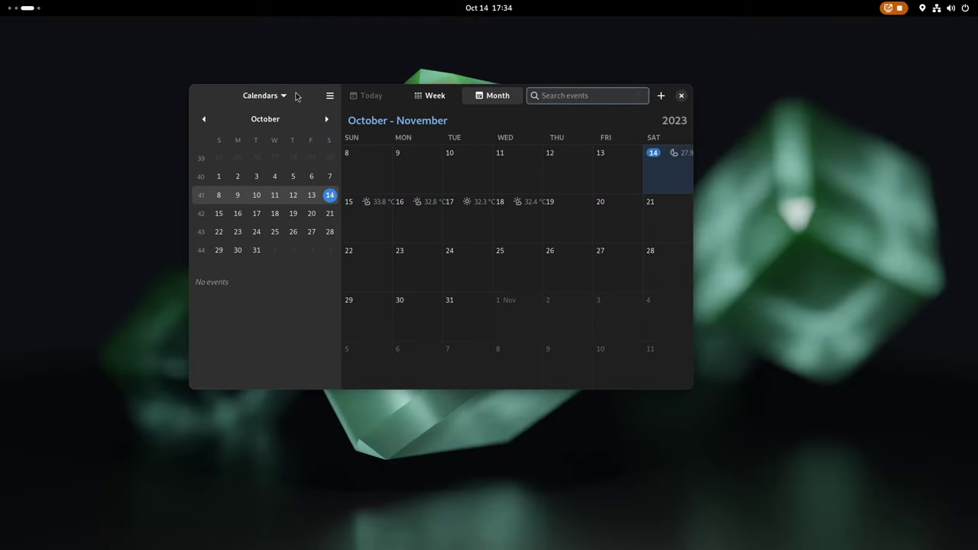
# View the list of calendars and its management options in Calendar.
pyautogui.click(266, 95)
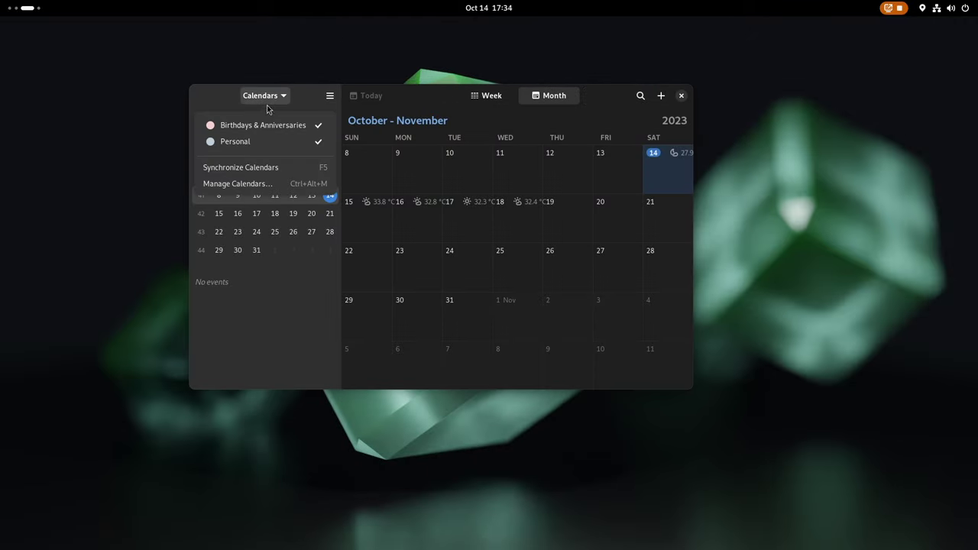
pyautogui.click(252, 175)
pyautogui.moveTo(202, 98); pyautogui.dragTo(155, 147)
pyautogui.click(576, 132)
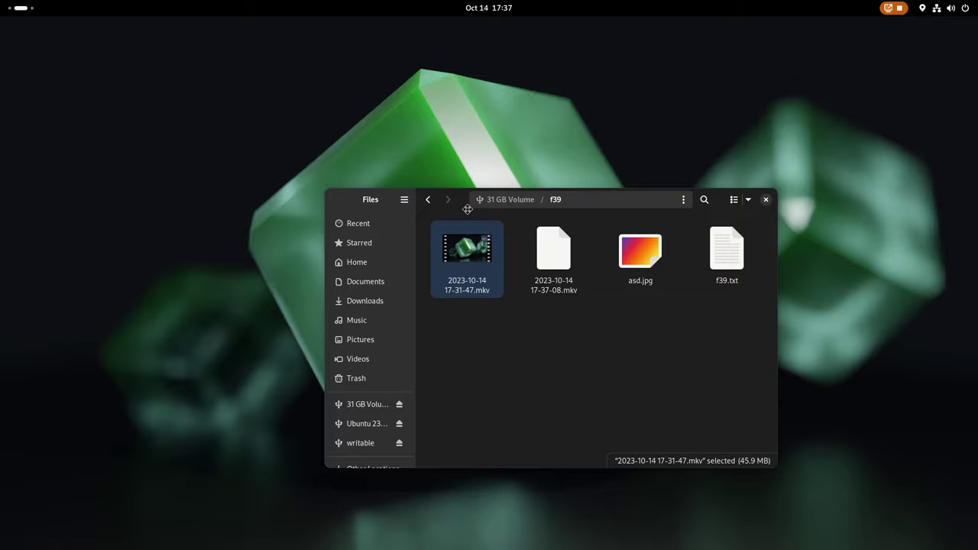
# Move the Files window closer to the middle of the desktop and view its About dialog.
pyautogui.moveTo(468, 210); pyautogui.dragTo(356, 155)
pyautogui.click(393, 307)
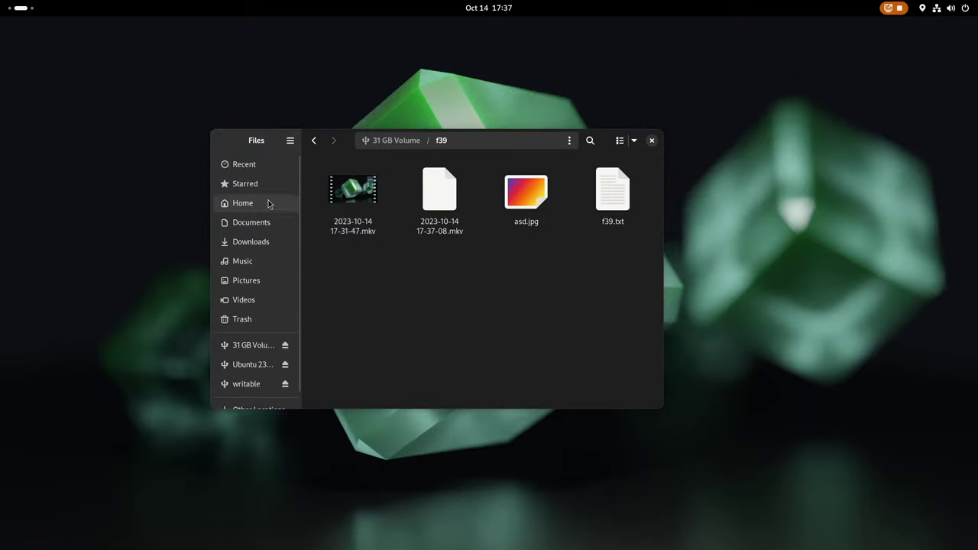
pyautogui.click(291, 140)
pyautogui.click(275, 342)
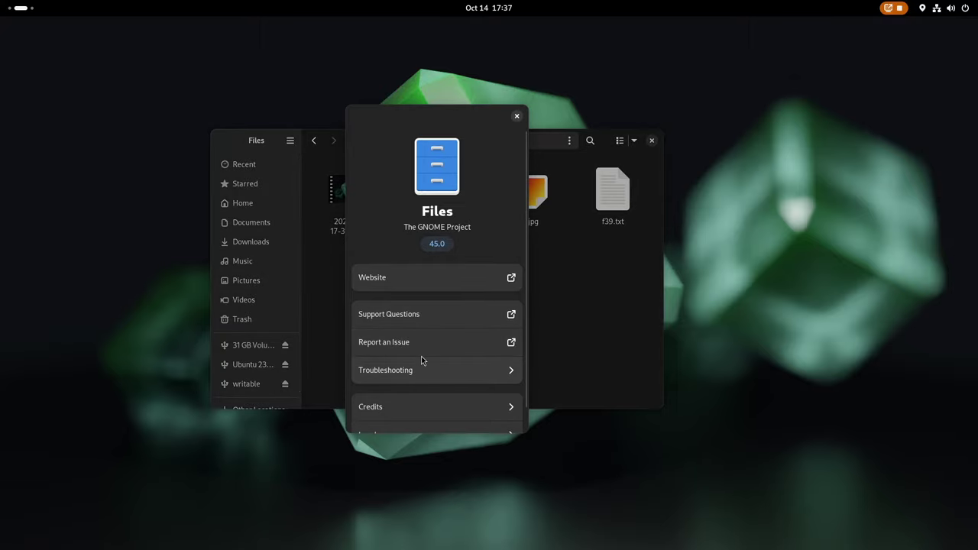
pyautogui.click(517, 118)
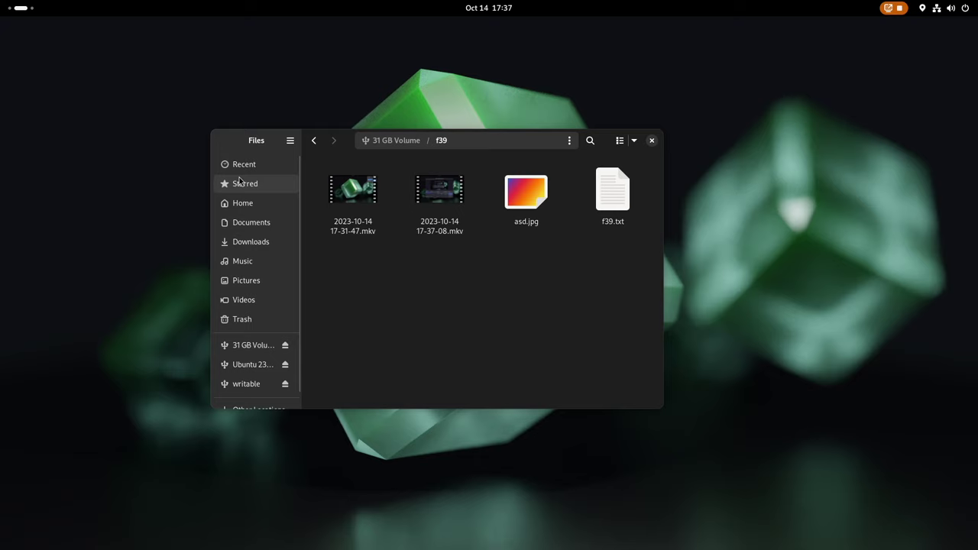
# Open the Home folder and switch to the Starred files.
pyautogui.click(233, 211)
pyautogui.click(249, 187)
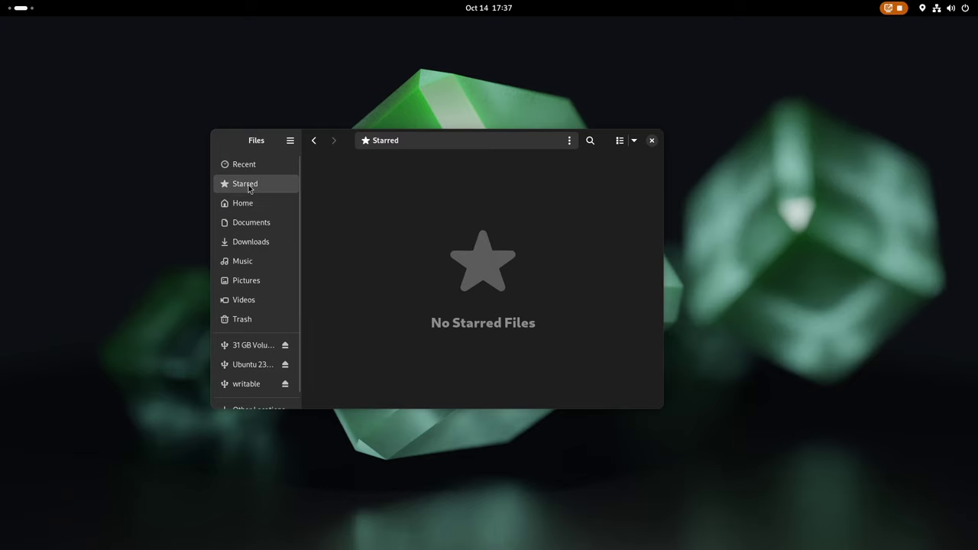
# View the Recent files and the contents of the Documents folder.
pyautogui.click(253, 165)
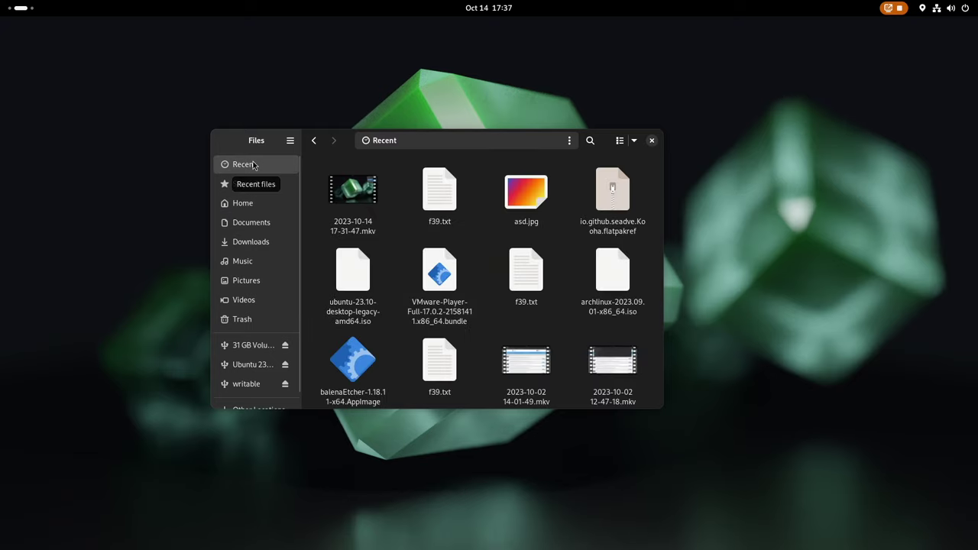
pyautogui.click(251, 223)
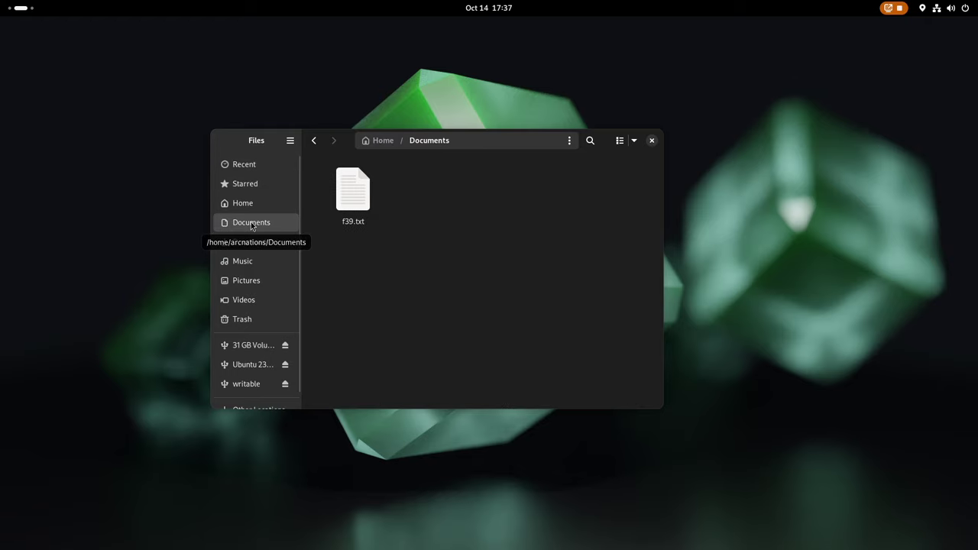
# Search the Starred files for "inkling" and extend the search to everywhere.
pyautogui.click(241, 185)
pyautogui.write('in')
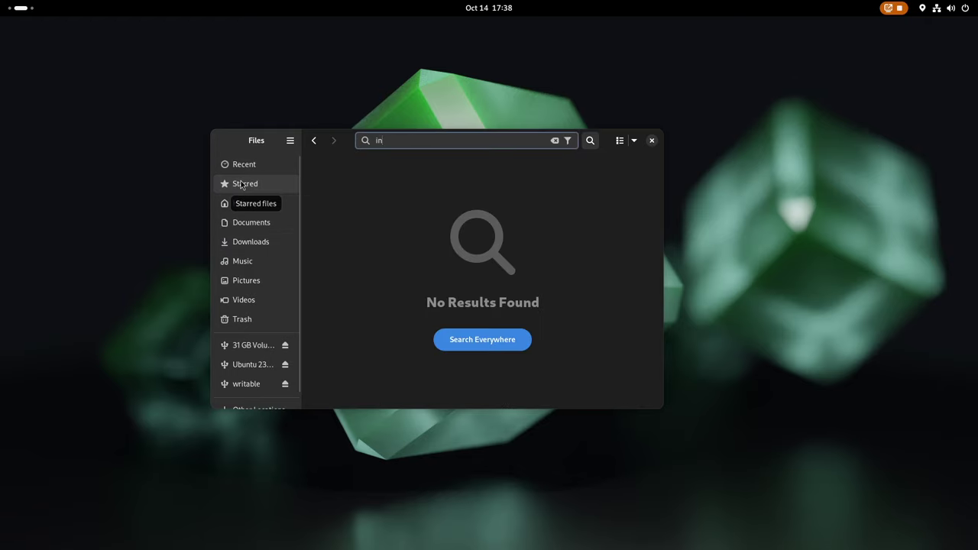
pyautogui.write('kling')
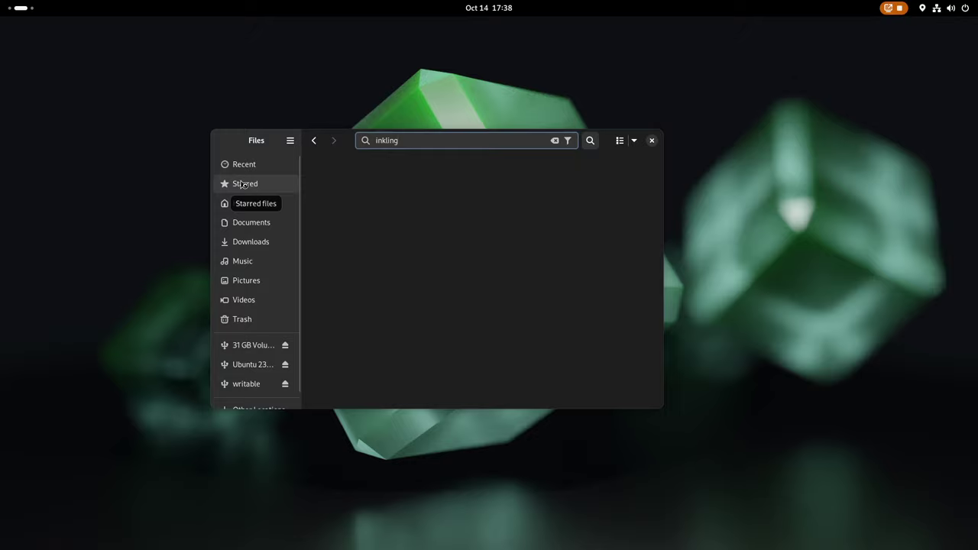
pyautogui.click(489, 343)
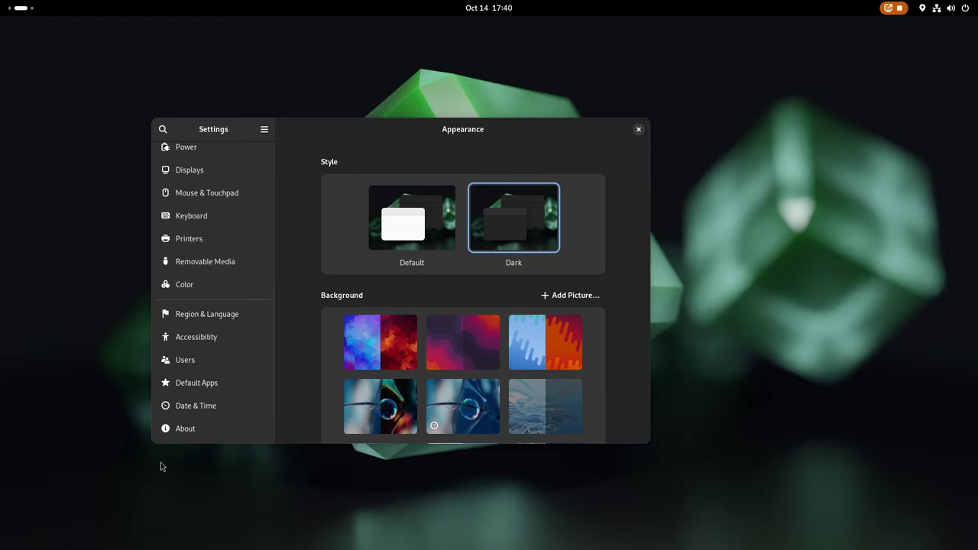
# Open the Privacy settings and view the Screen Lock and Location Services pages.
pyautogui.scroll(3, 208, 336)
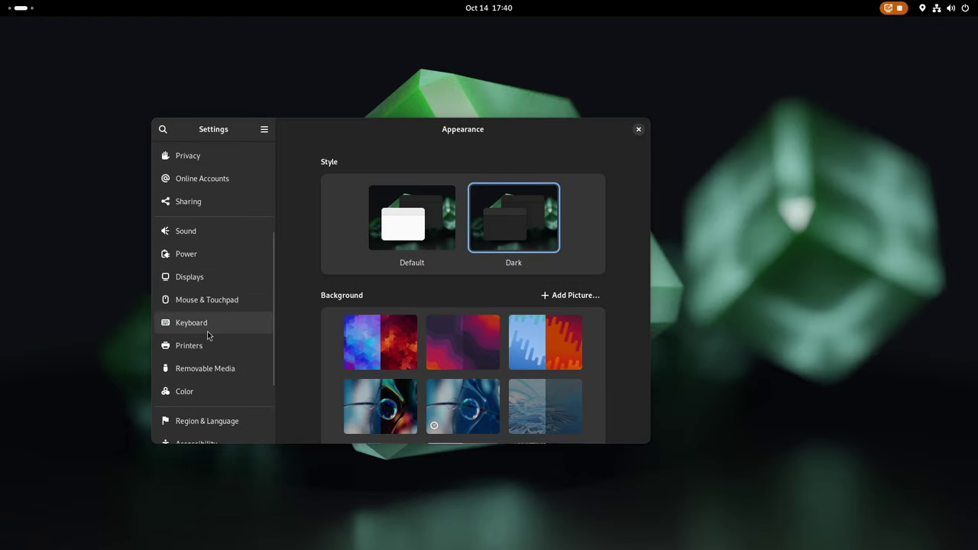
pyautogui.scroll(3, 195, 347)
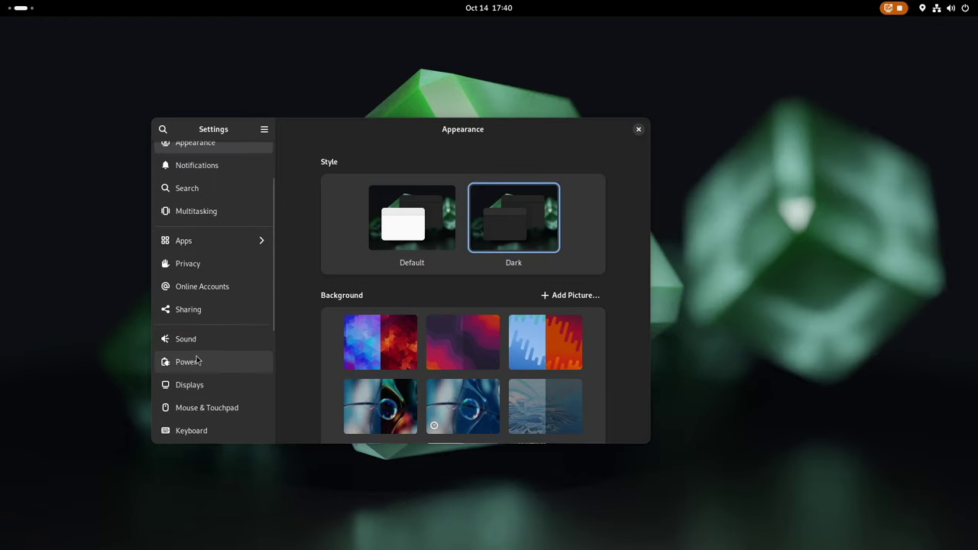
pyautogui.click(207, 263)
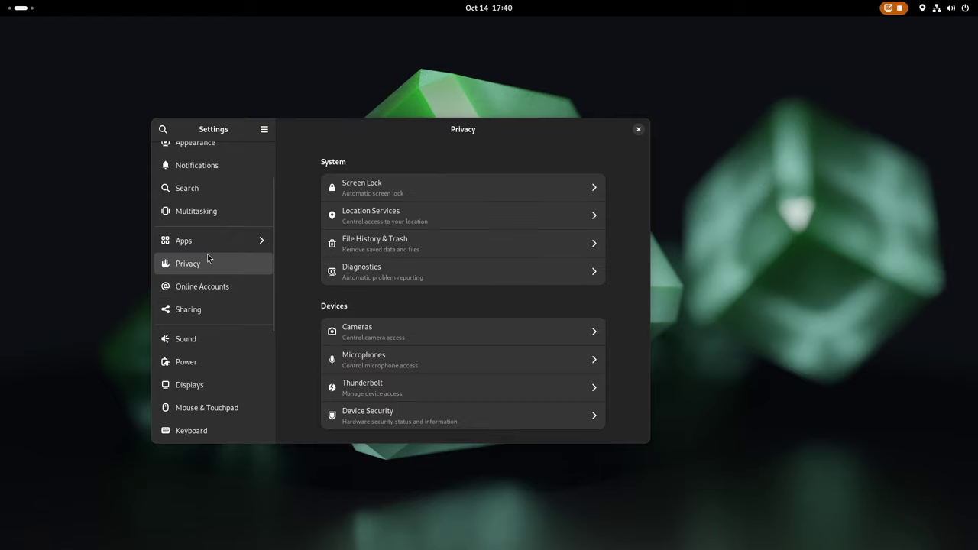
pyautogui.click(453, 196)
pyautogui.click(290, 130)
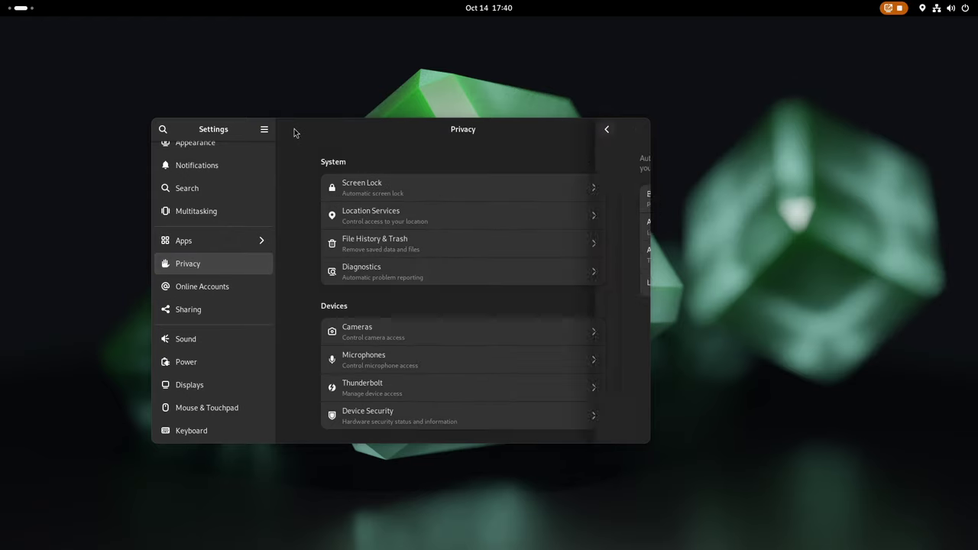
pyautogui.click(359, 216)
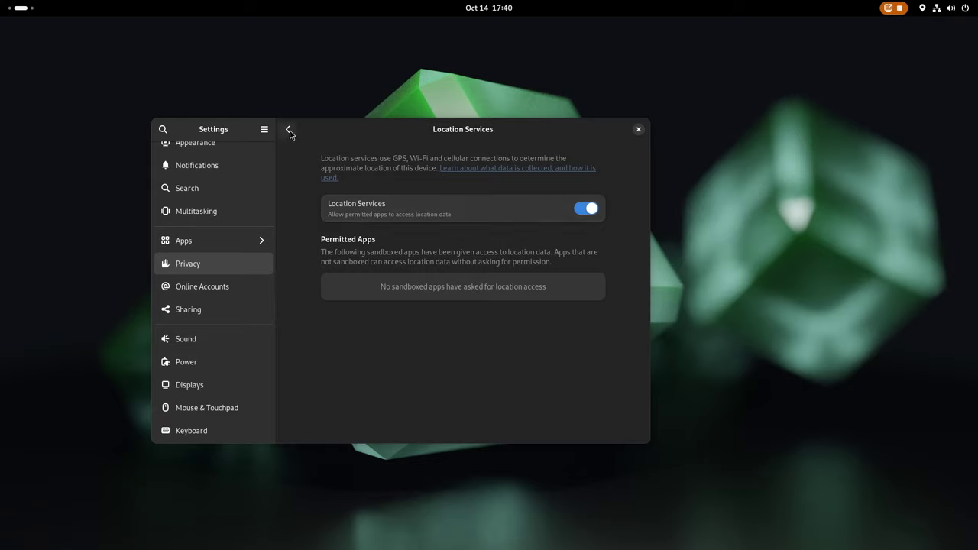
pyautogui.click(289, 130)
# View the File History & Trash and Diagnostics pages of the Privacy settings.
pyautogui.click(360, 243)
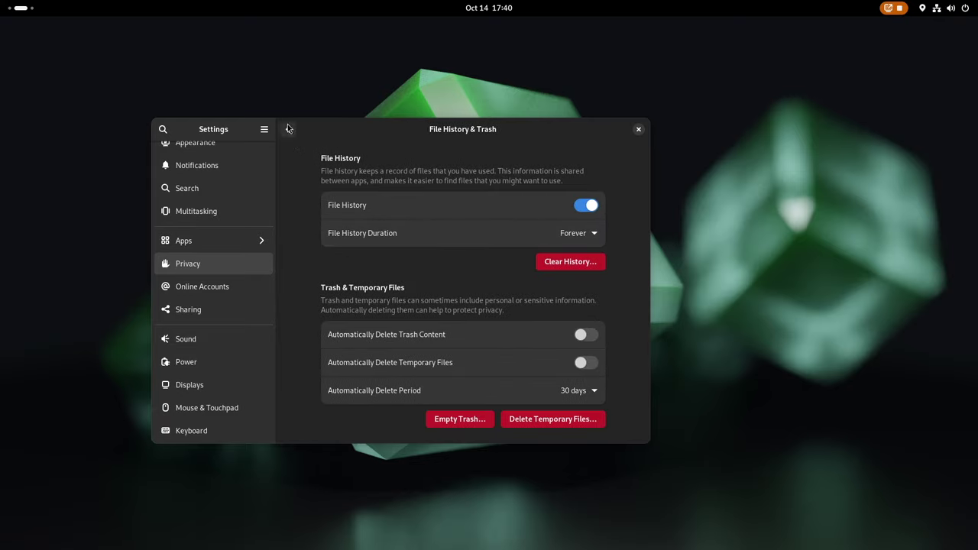
pyautogui.click(289, 128)
pyautogui.click(353, 270)
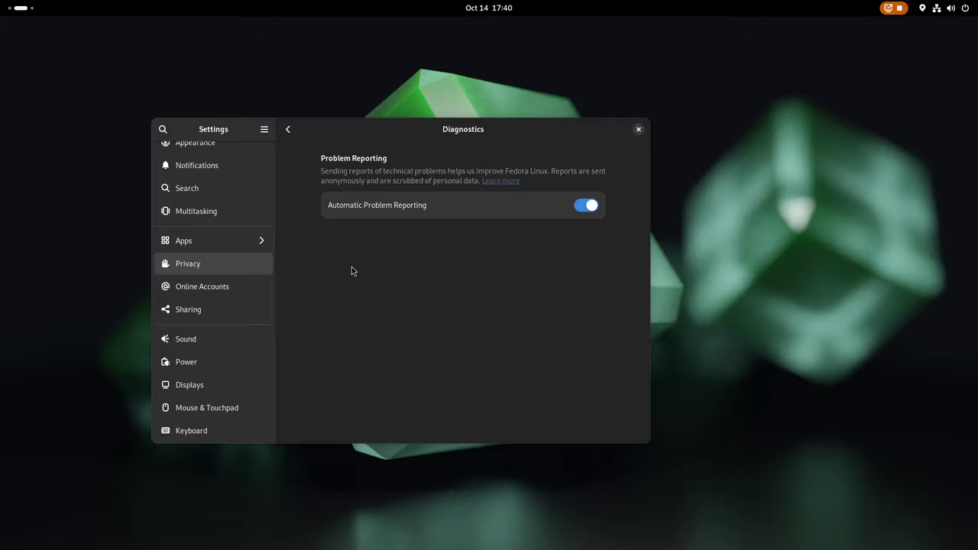
pyautogui.click(288, 129)
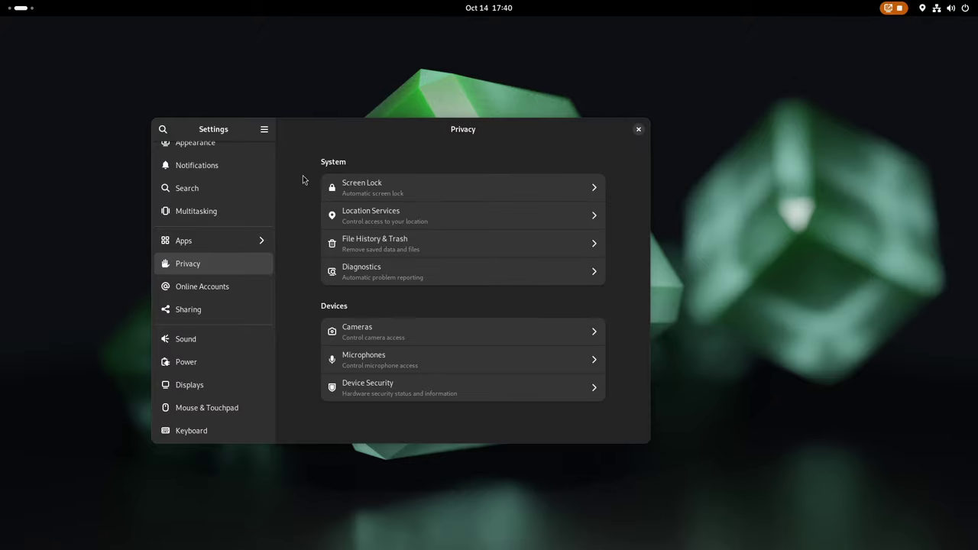
# Open the Sharing settings and view the File Sharing and Remote Desktop options.
pyautogui.click(230, 311)
pyautogui.click(420, 205)
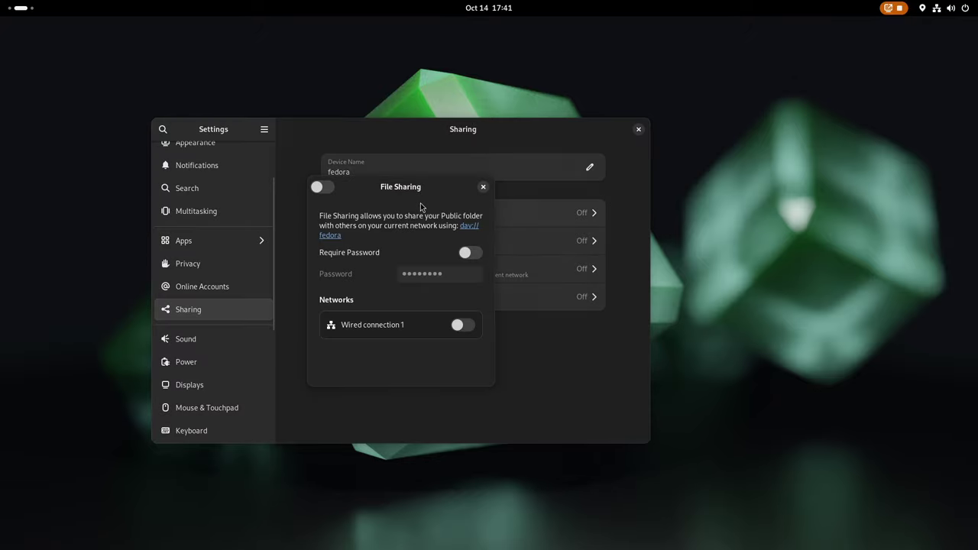
pyautogui.click(483, 188)
pyautogui.click(484, 241)
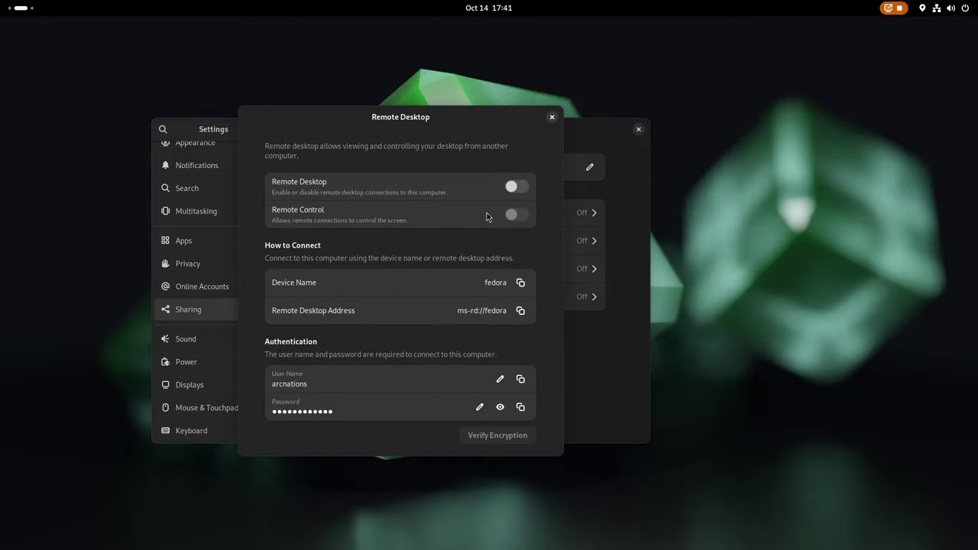
pyautogui.click(553, 123)
# View the Media Sharing and Remote Login options of the Sharing settings.
pyautogui.click(557, 270)
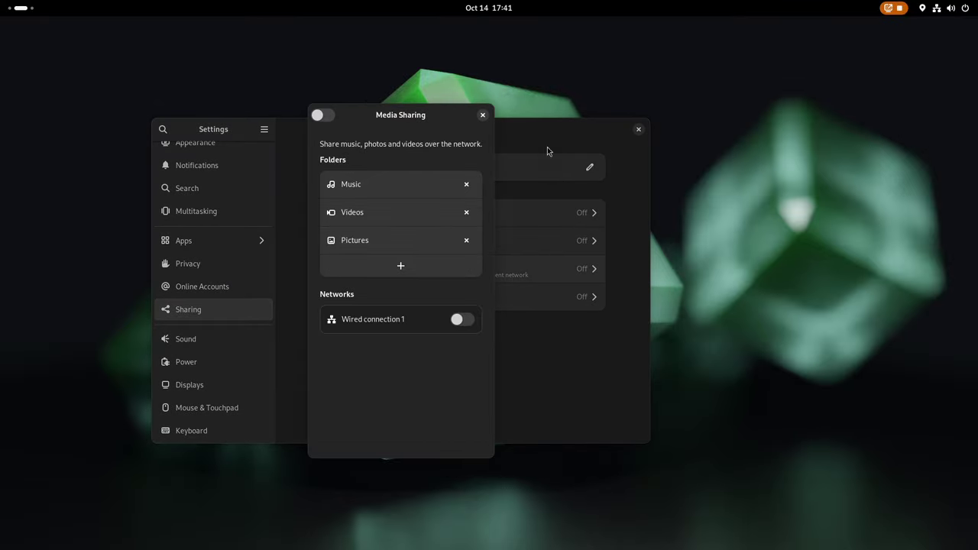
pyautogui.click(482, 116)
pyautogui.click(477, 297)
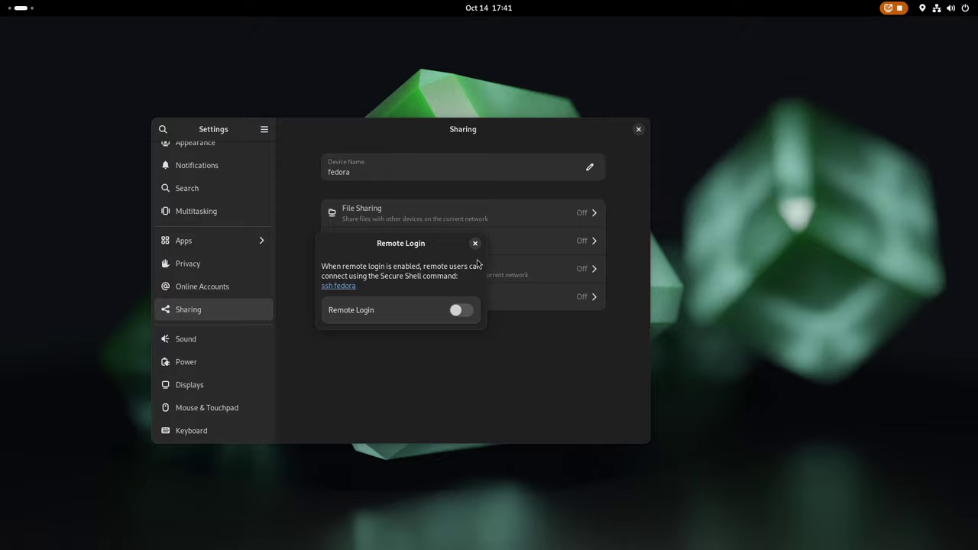
pyautogui.click(474, 244)
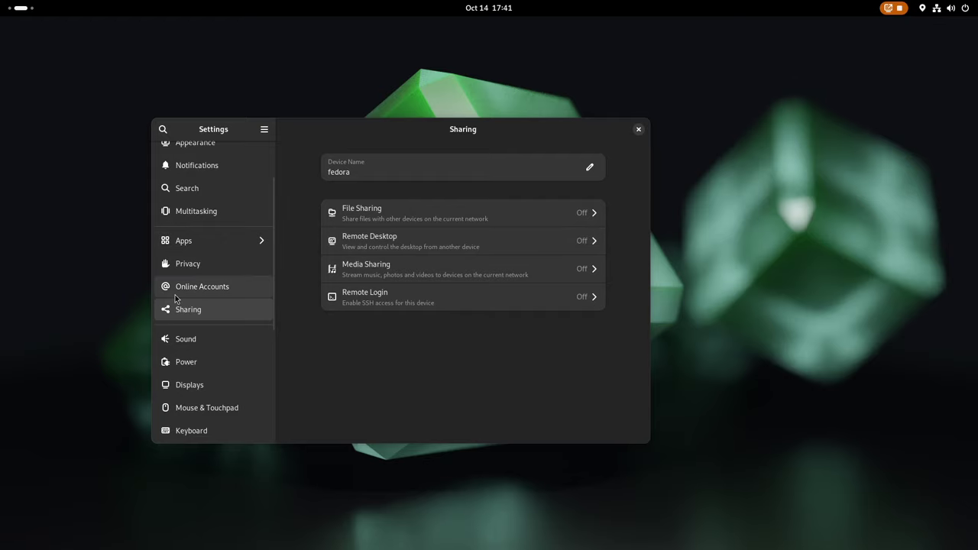
# View the System Details on the About page and move the Settings window closer to the middle of the desktop.
pyautogui.scroll(3, 149, 283)
pyautogui.scroll(-10, 184, 367)
pyautogui.click(185, 428)
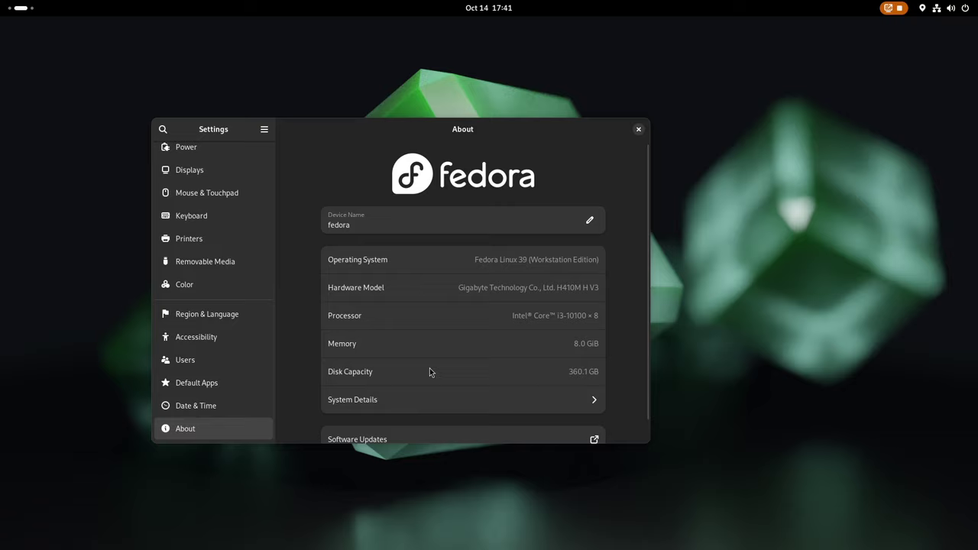
pyautogui.scroll(-1, 645, 216)
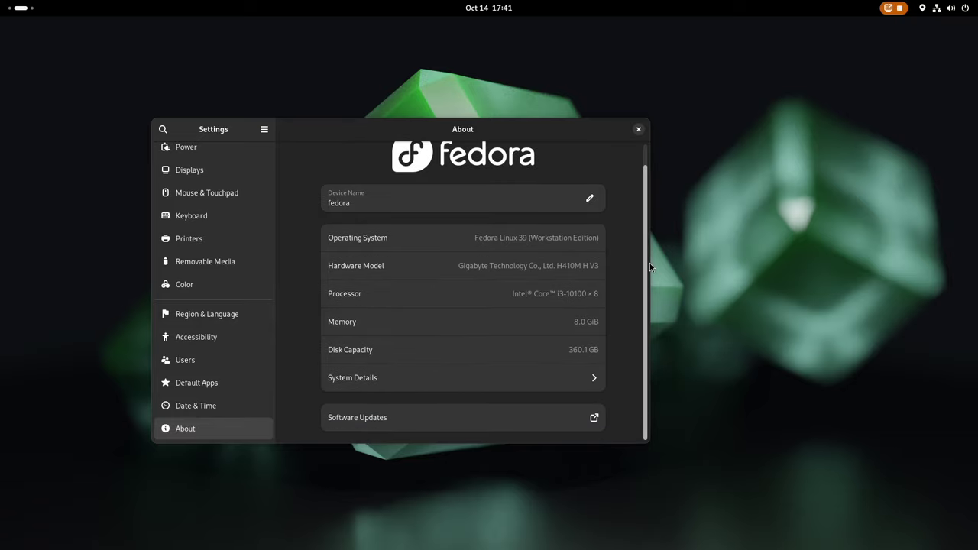
pyautogui.click(436, 381)
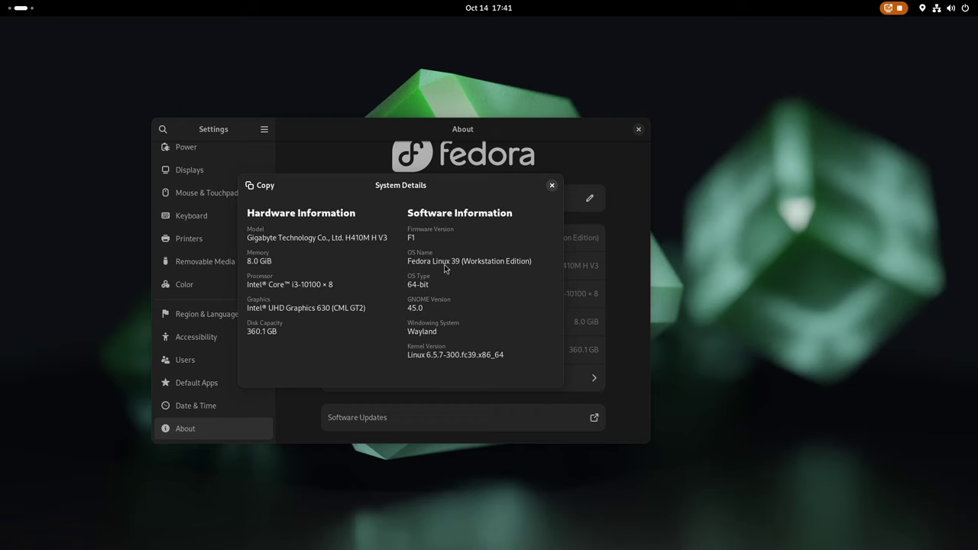
pyautogui.moveTo(445, 182); pyautogui.dragTo(544, 196)
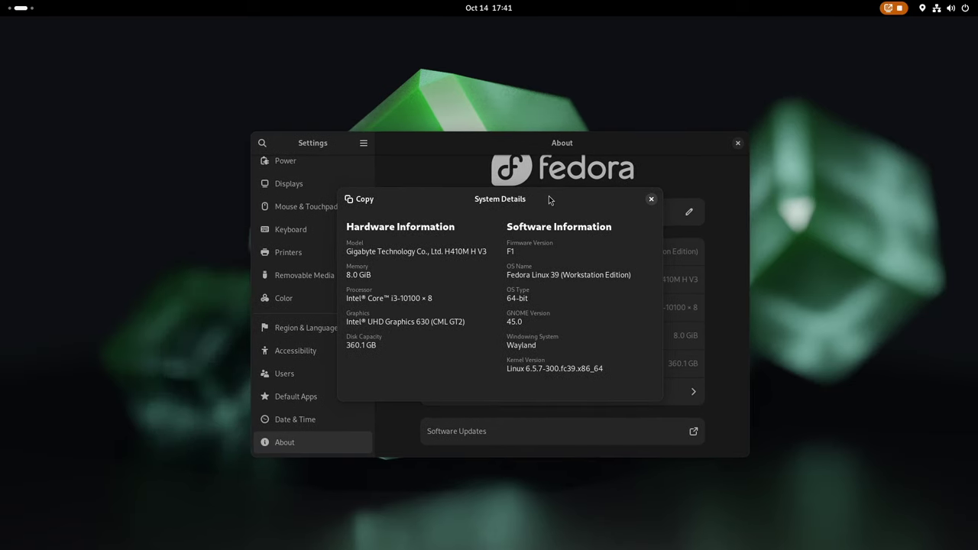
pyautogui.click(648, 201)
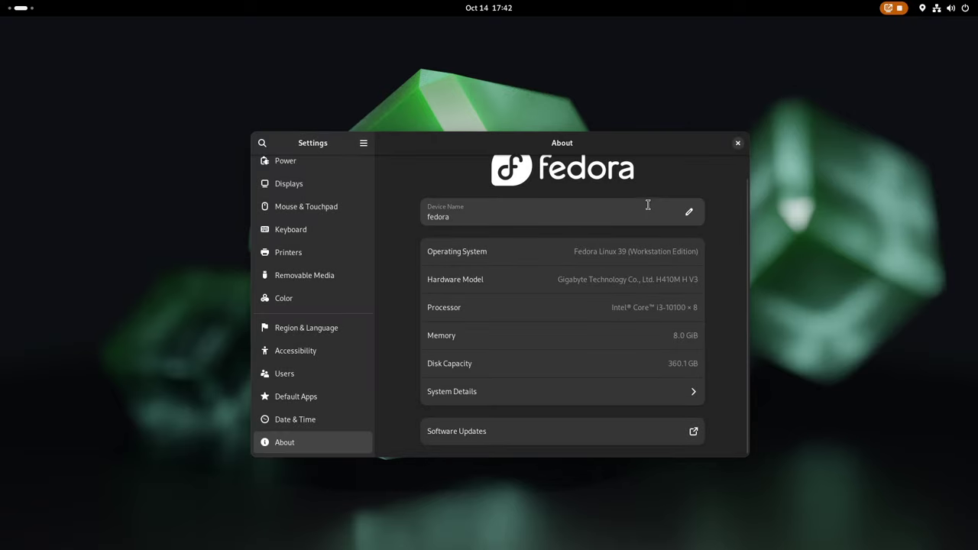
# Copy the system details report and paste it into a new document in Text Editor.
pyautogui.click(635, 392)
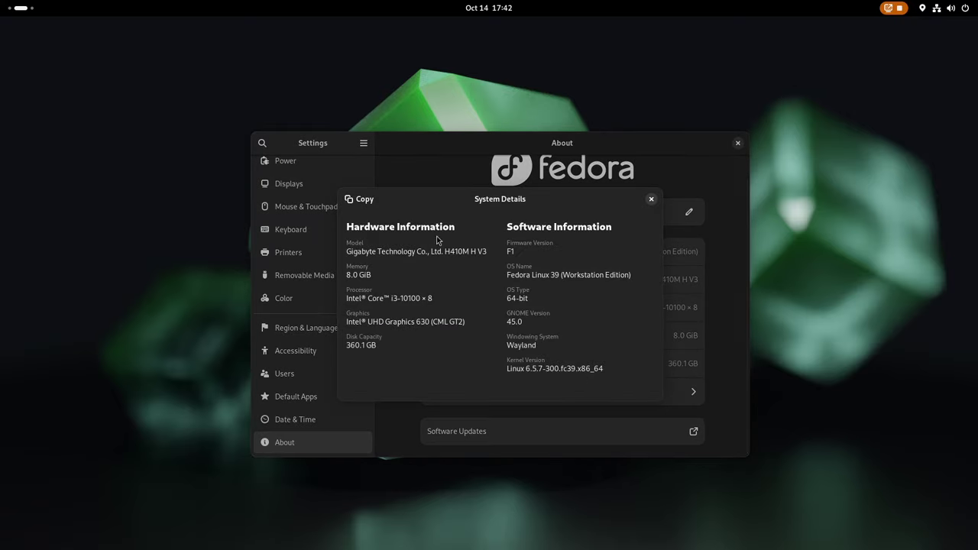
pyautogui.click(364, 198)
pyautogui.click(650, 199)
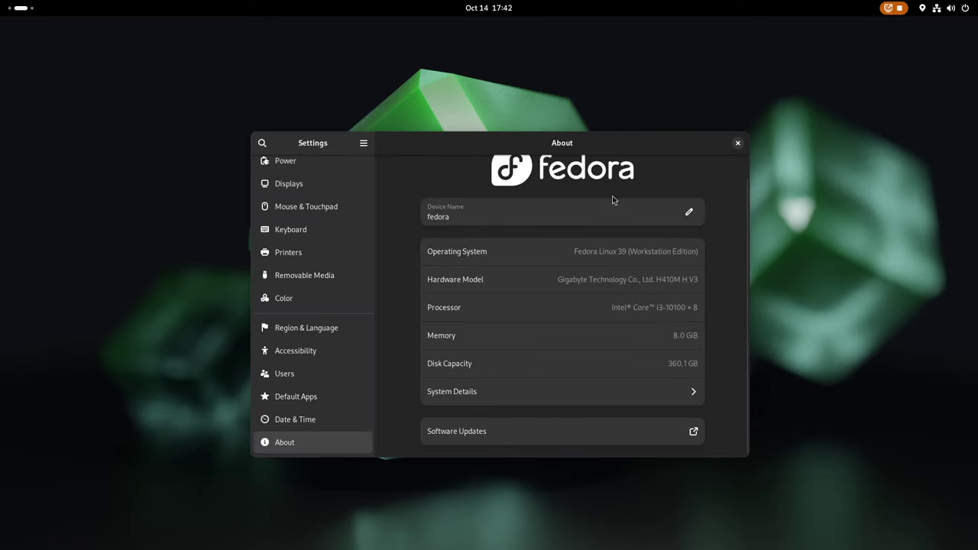
pyautogui.press('super+t')
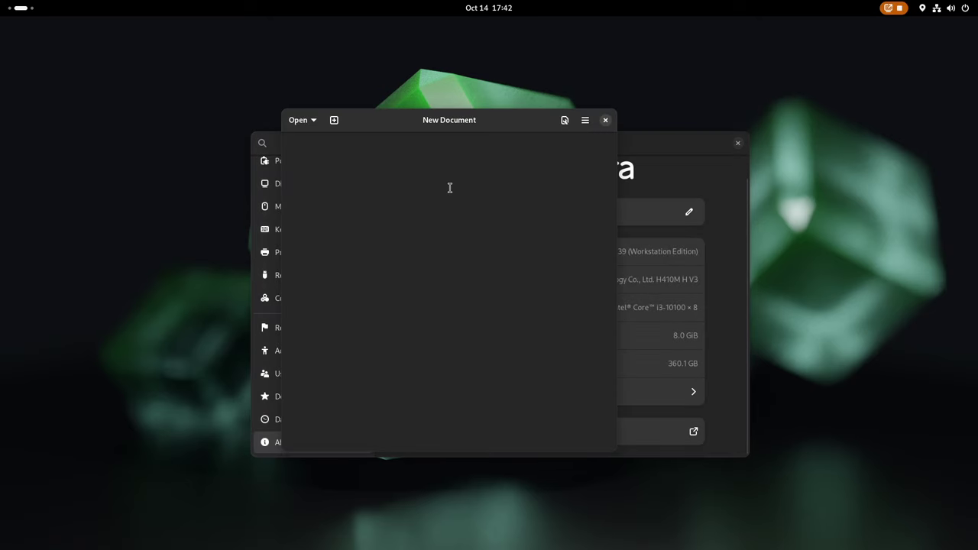
pyautogui.hotkey('ctrl', 'v')
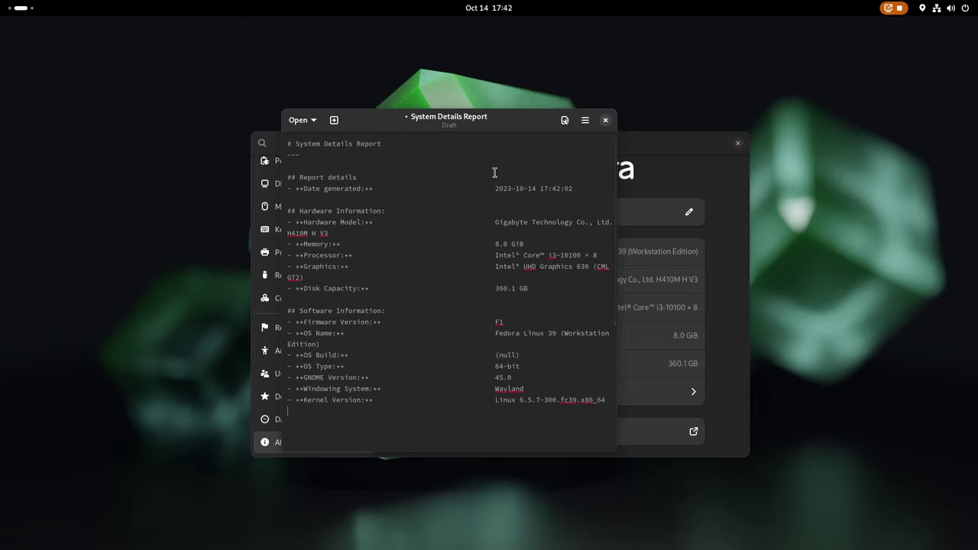
# Close the System Details Report draft and discard its unsaved changes.
pyautogui.click(606, 120)
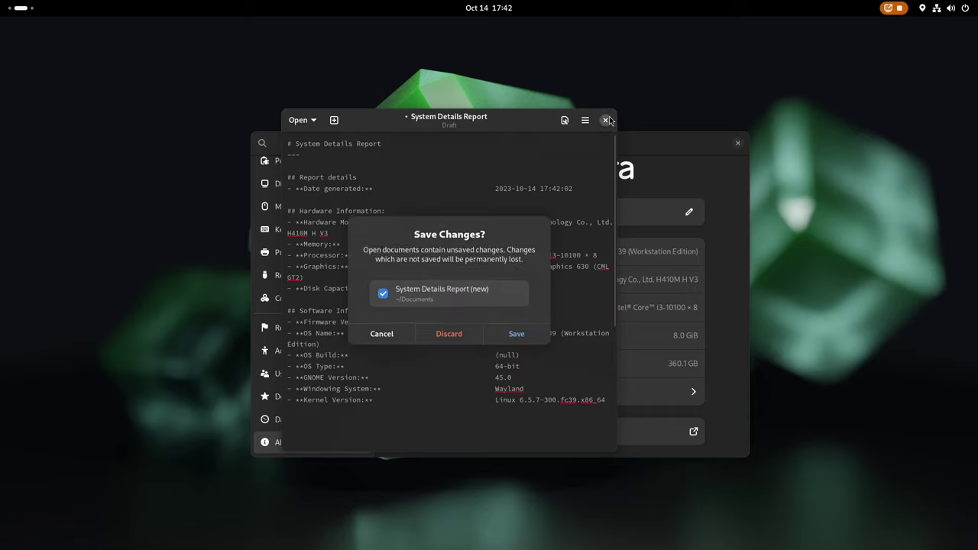
pyautogui.click(463, 338)
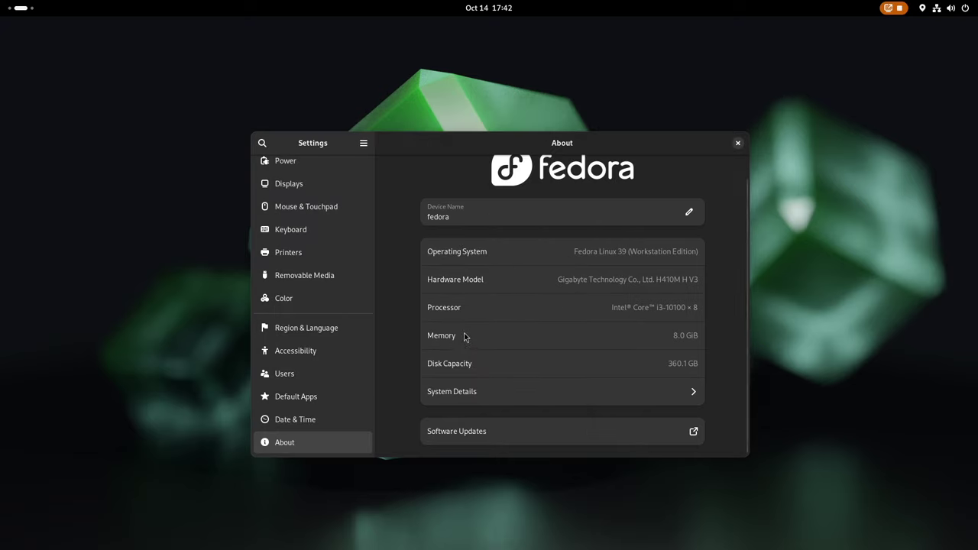
# View the Automatic Login explanation in the Users settings and close the Settings window.
pyautogui.click(320, 375)
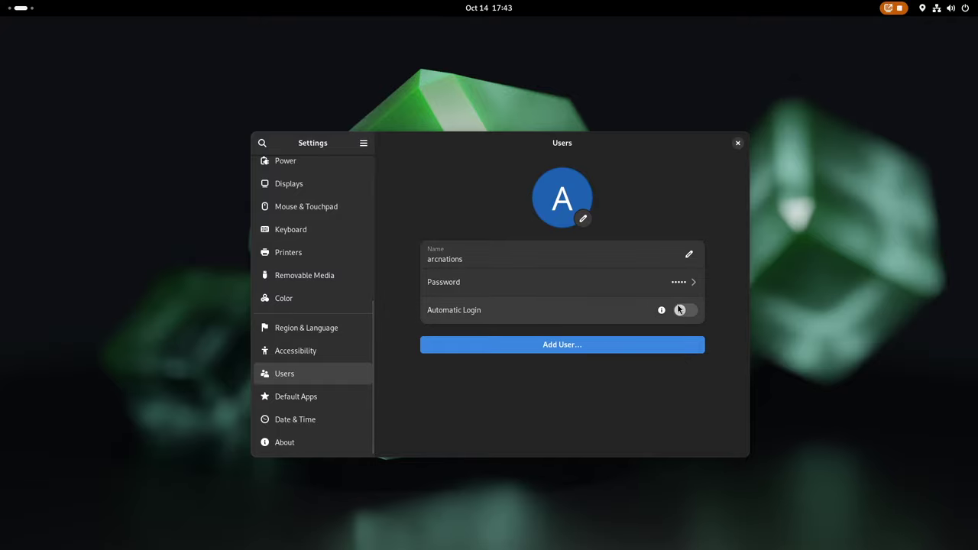
pyautogui.moveTo(661, 314)
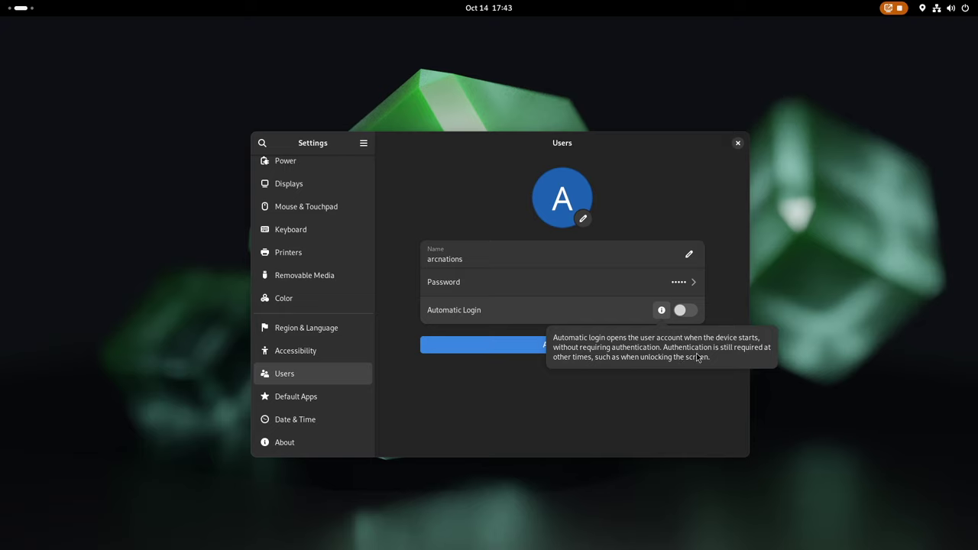
pyautogui.click(698, 403)
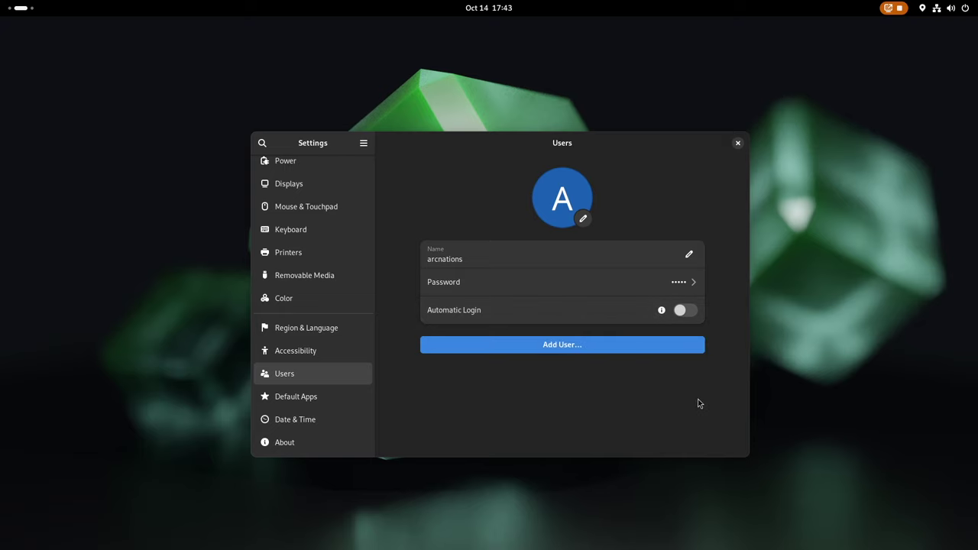
pyautogui.click(740, 145)
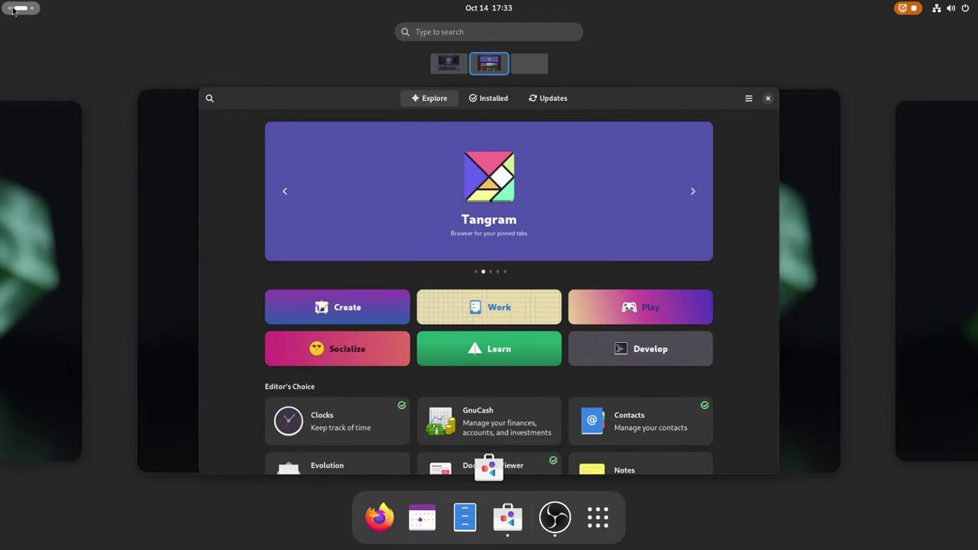
# Switch to the empty third workspace in the overview and launch Terminal from the application grid.
pyautogui.scroll(-1, 12, 11)
pyautogui.click(597, 517)
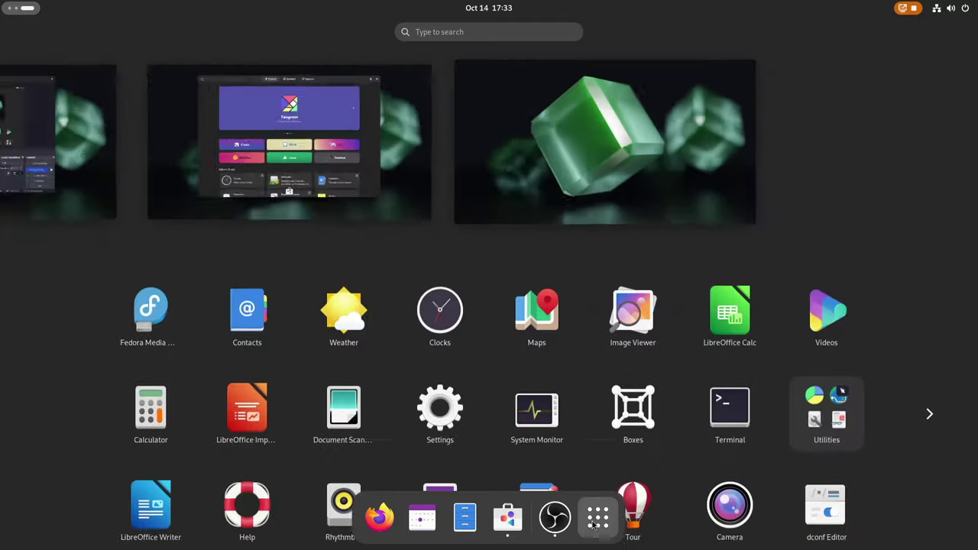
pyautogui.click(729, 286)
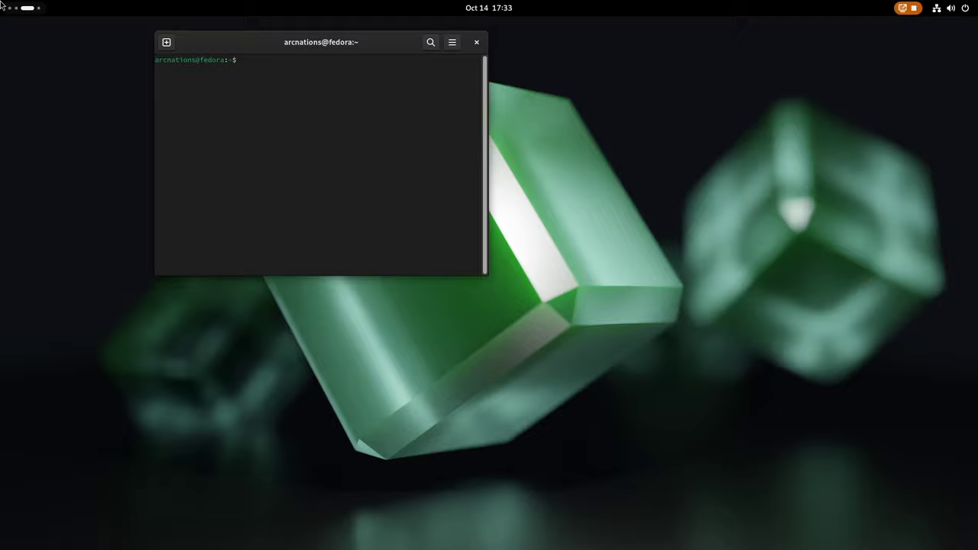
# Launch System Monitor from the application grid alongside the Terminal window.
pyautogui.click(26, 8)
pyautogui.click(620, 519)
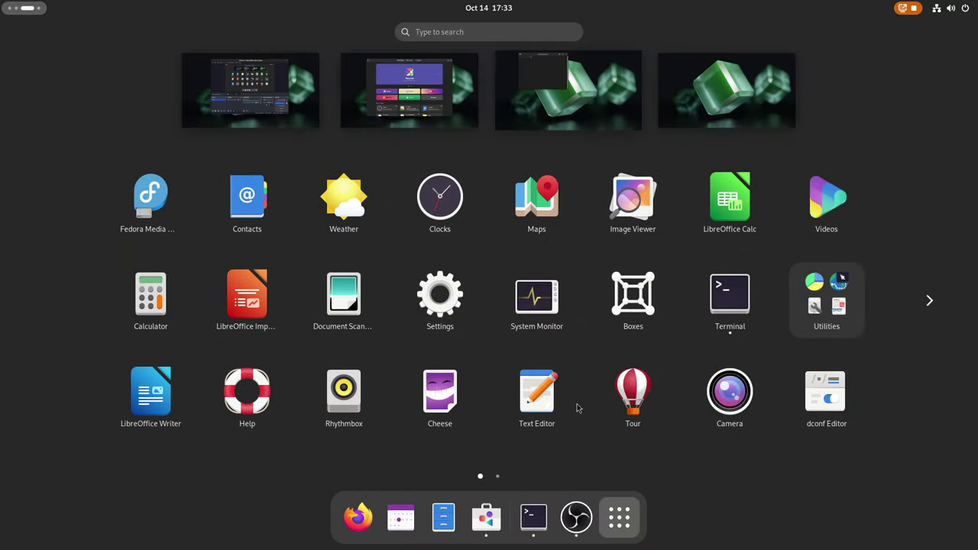
pyautogui.click(541, 294)
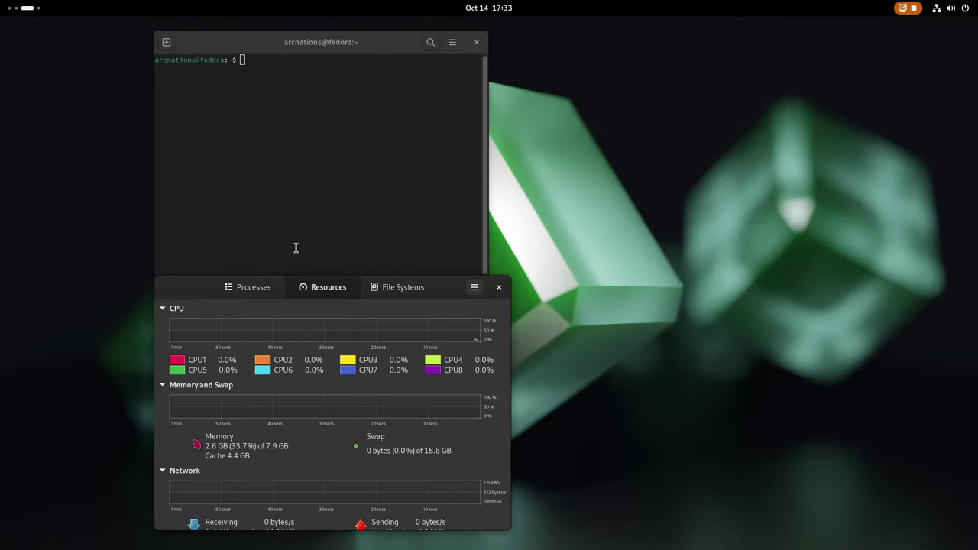
pyautogui.click(27, 8)
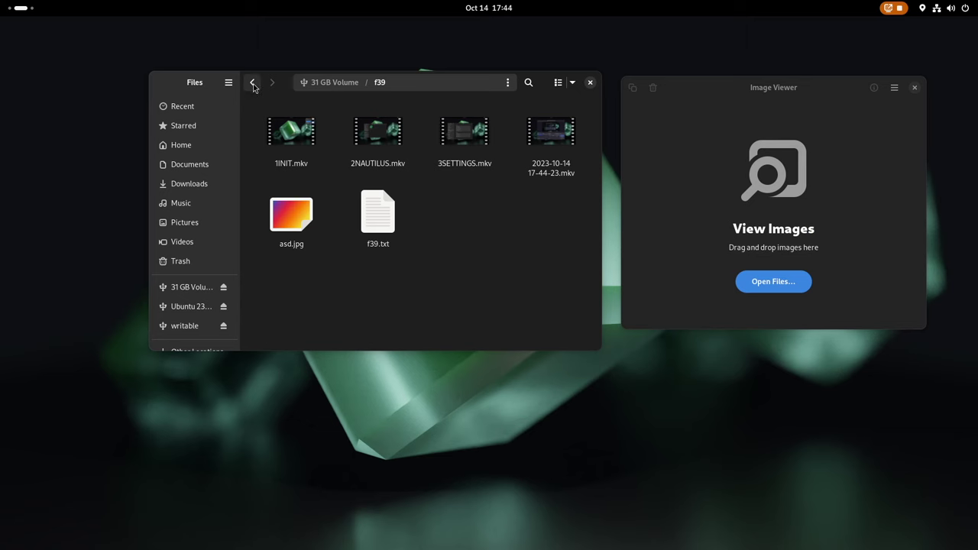
# Return to the 31 GB Volume in Files, search for "CUBE" and open the retrocube folder.
pyautogui.click(253, 83)
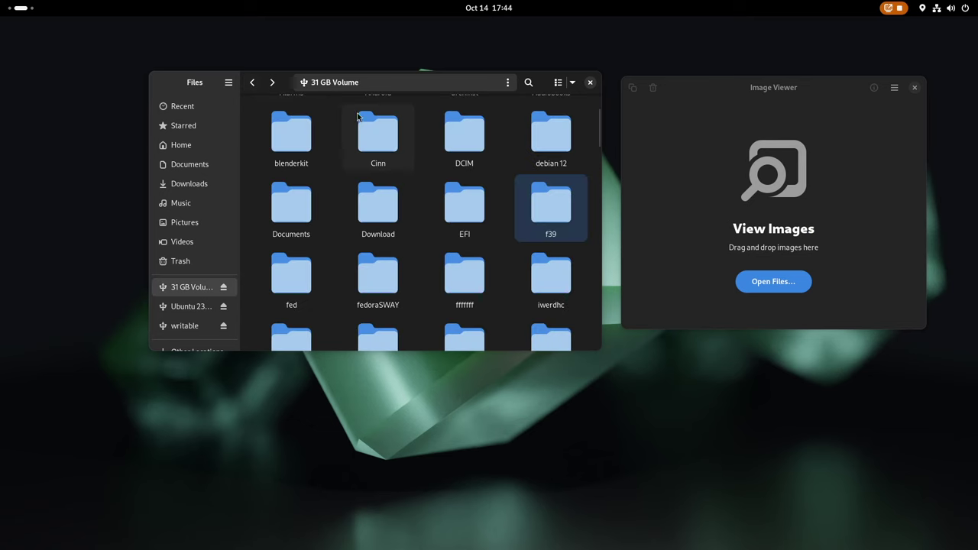
pyautogui.write('CUBE')
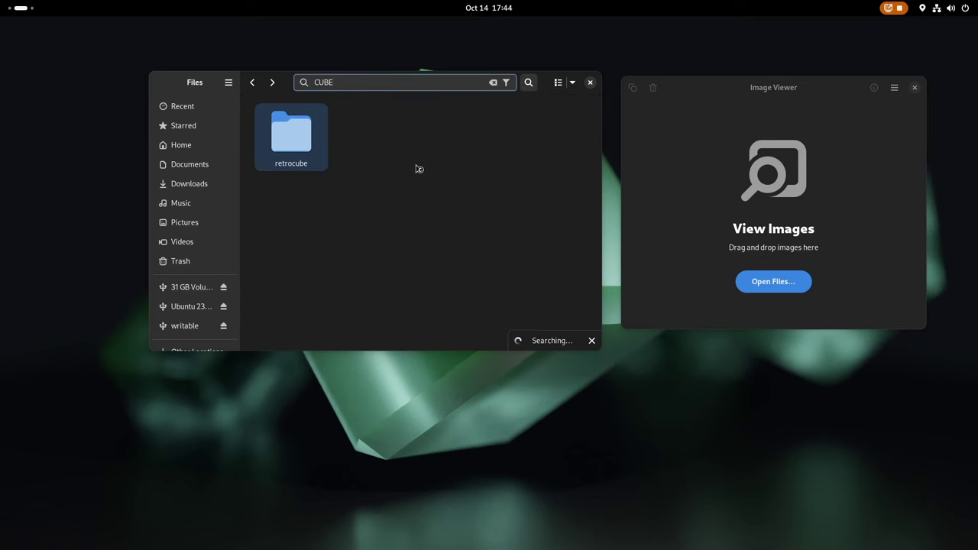
pyautogui.doubleClick(317, 153)
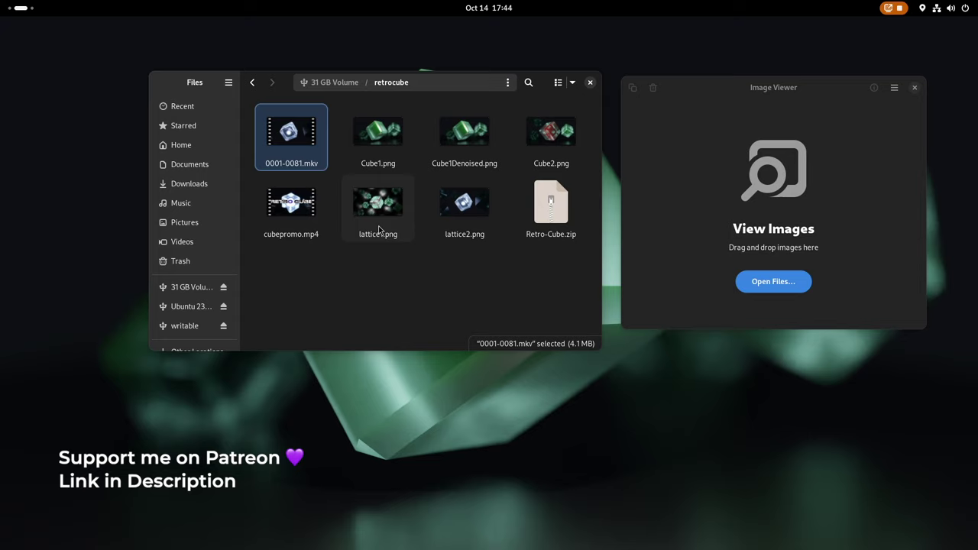
# Select Cube1.png, Cube2.png, lattice1.png and lattice2.png, leaving out Cube1Denoised.png, and drop them into Image Viewer.
pyautogui.click(382, 137)
pyautogui.keyDown('ctrl'); pyautogui.click(551, 133); pyautogui.keyUp('ctrl')
pyautogui.keyDown('ctrl'); pyautogui.click(378, 203); pyautogui.keyUp('ctrl')
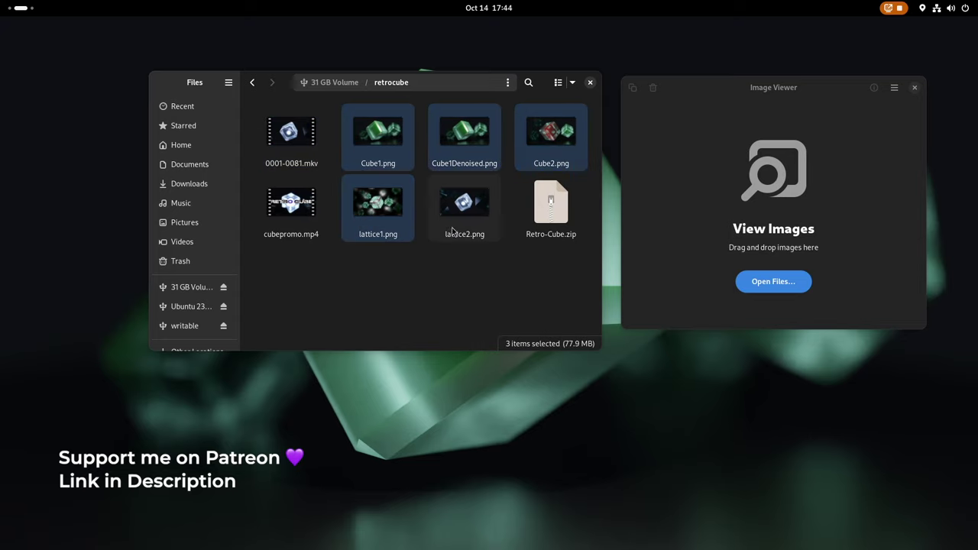
pyautogui.keyDown('ctrl'); pyautogui.click(464, 203); pyautogui.keyUp('ctrl')
pyautogui.keyDown('ctrl'); pyautogui.click(461, 142); pyautogui.keyUp('ctrl')
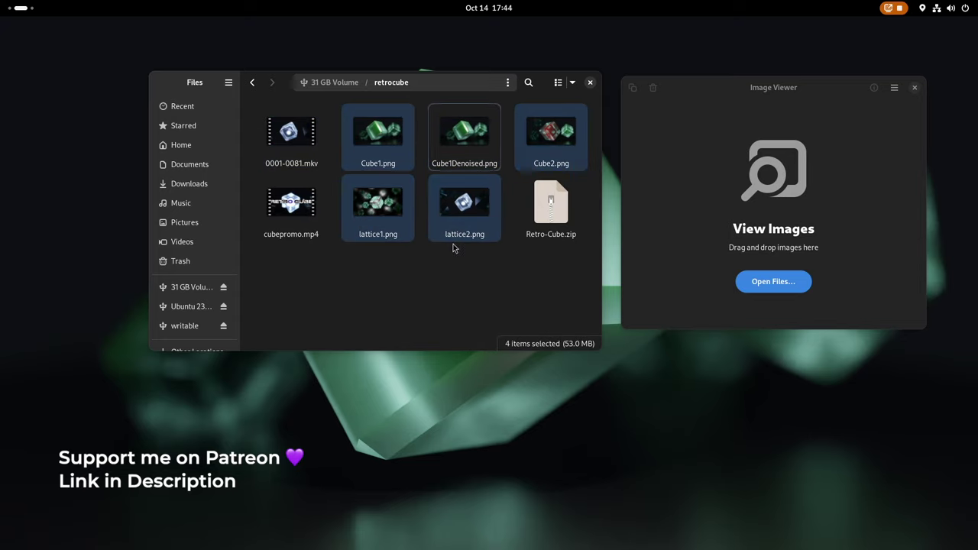
pyautogui.moveTo(454, 238); pyautogui.dragTo(845, 239)
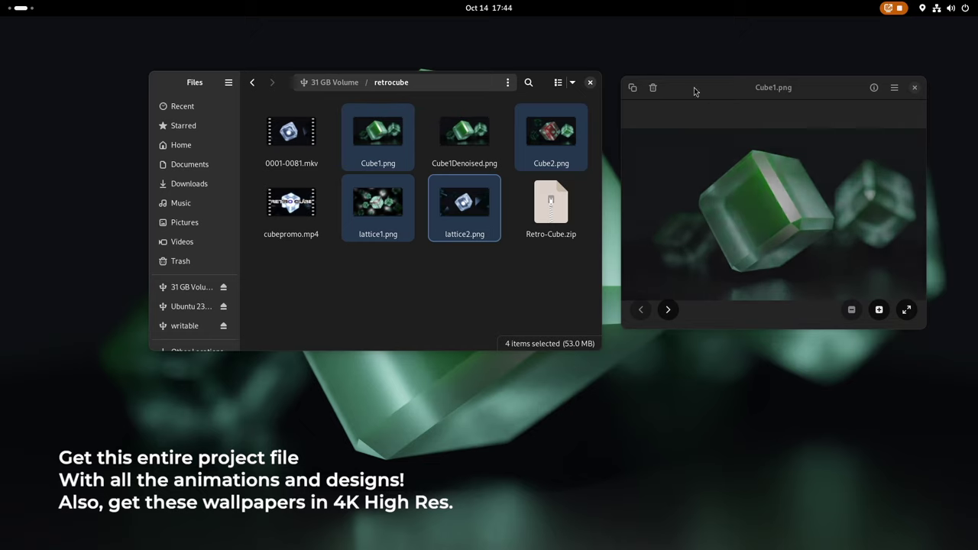
# Close the Files window, then reposition and enlarge the Image Viewer window.
pyautogui.click(590, 84)
pyautogui.moveTo(768, 99); pyautogui.dragTo(293, 101)
pyautogui.moveTo(443, 328); pyautogui.dragTo(541, 322)
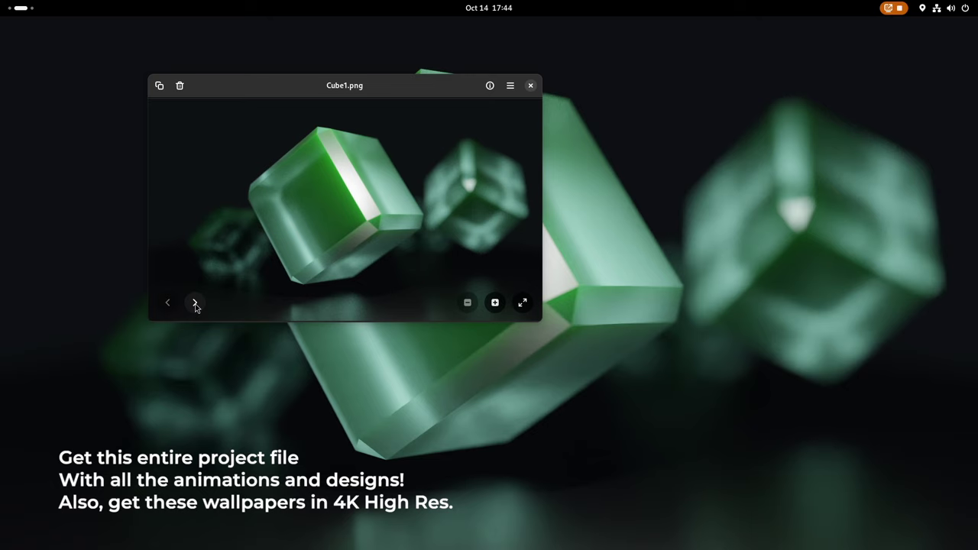
# Browse the opened images forward to lattice2.png and back to Cube1.png.
pyautogui.click(195, 303)
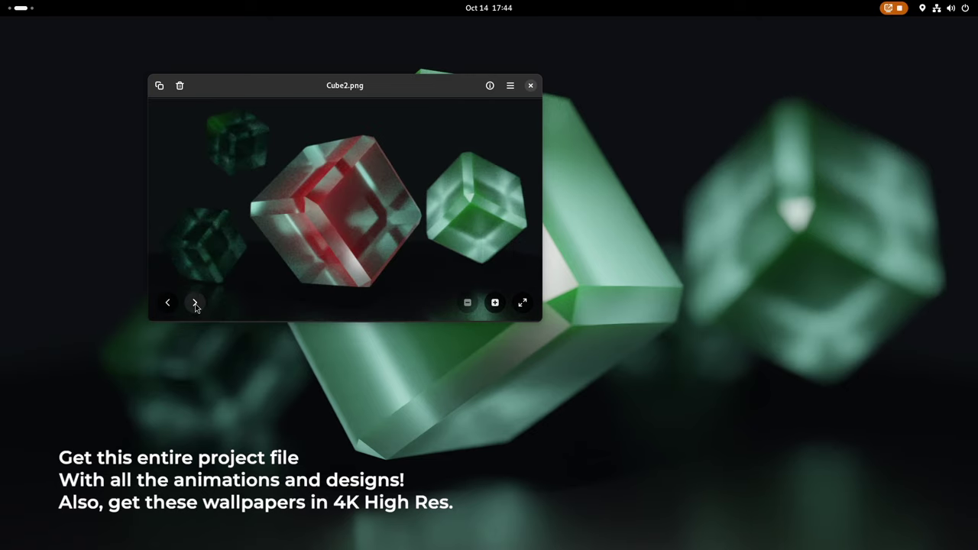
pyautogui.click(195, 303)
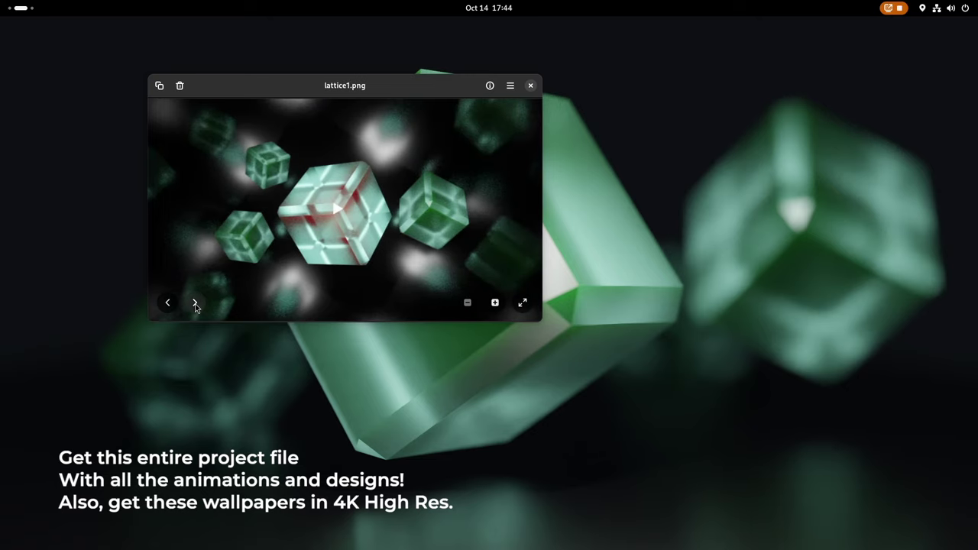
pyautogui.click(194, 303)
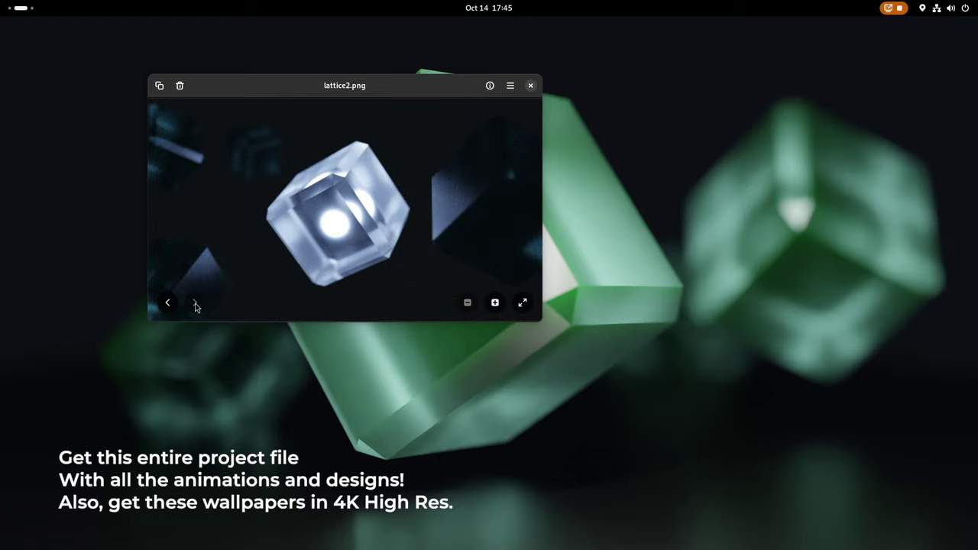
pyautogui.click(167, 303)
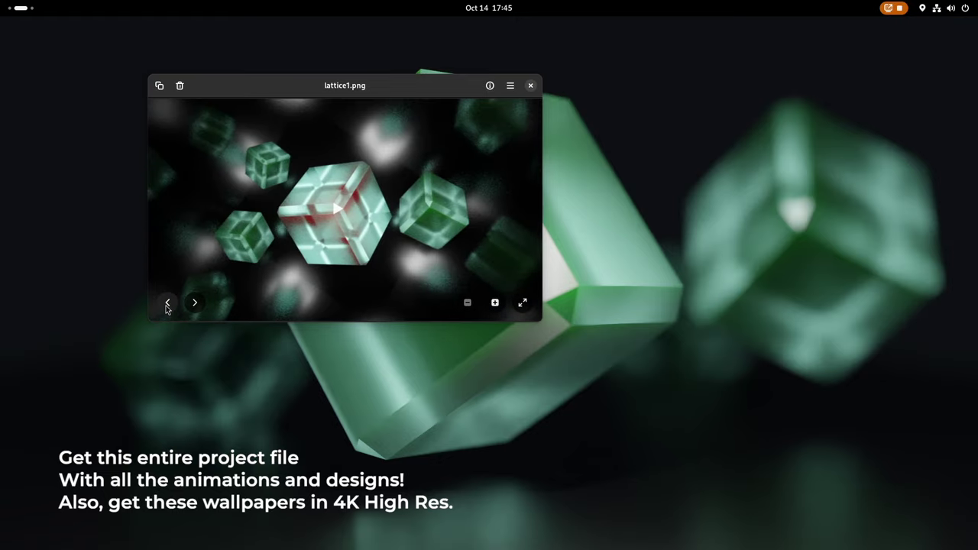
pyautogui.click(168, 303)
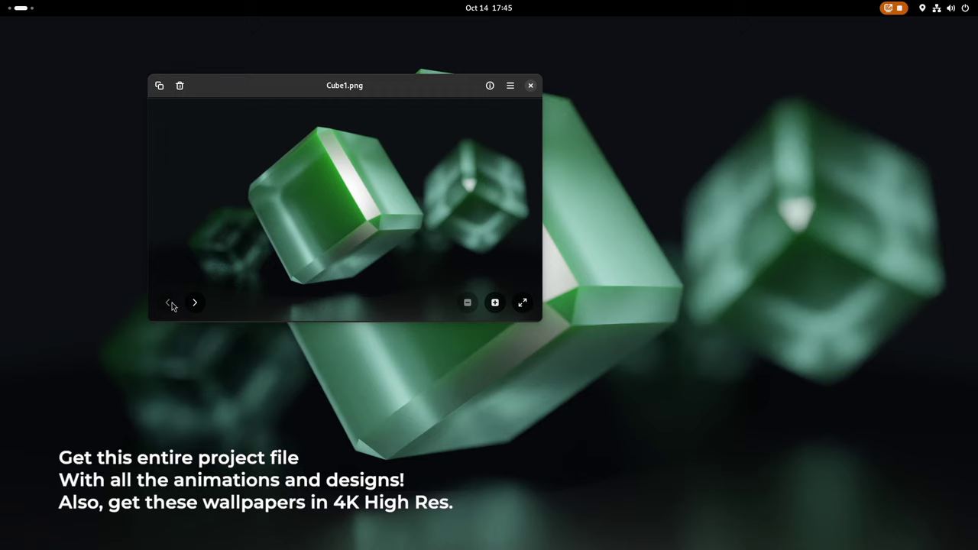
# Examine Cube1.png at different zoom levels, panning across the cubes and returning to the full image.
pyautogui.scroll(5, 400, 202)
pyautogui.scroll(-3, 400, 202)
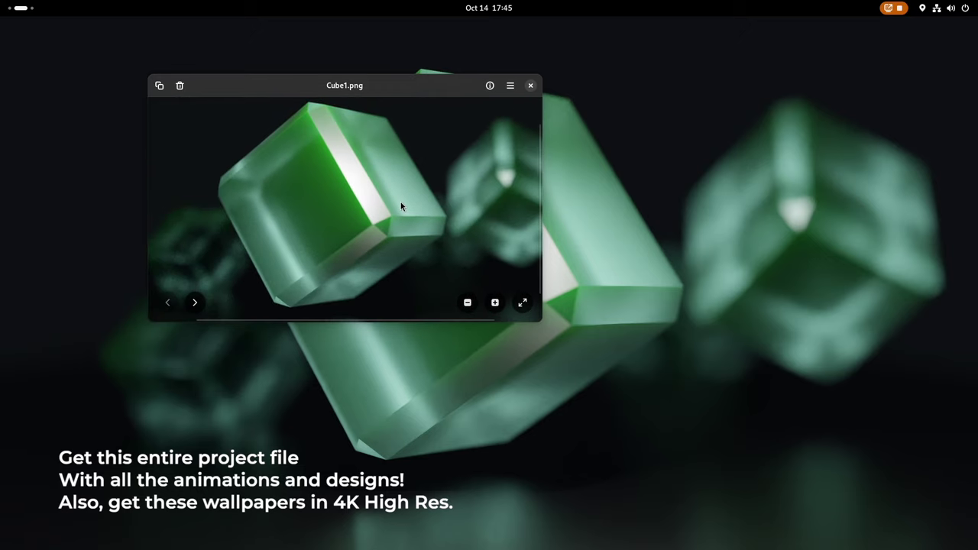
pyautogui.scroll(3, 381, 202)
pyautogui.moveTo(279, 219); pyautogui.dragTo(475, 108)
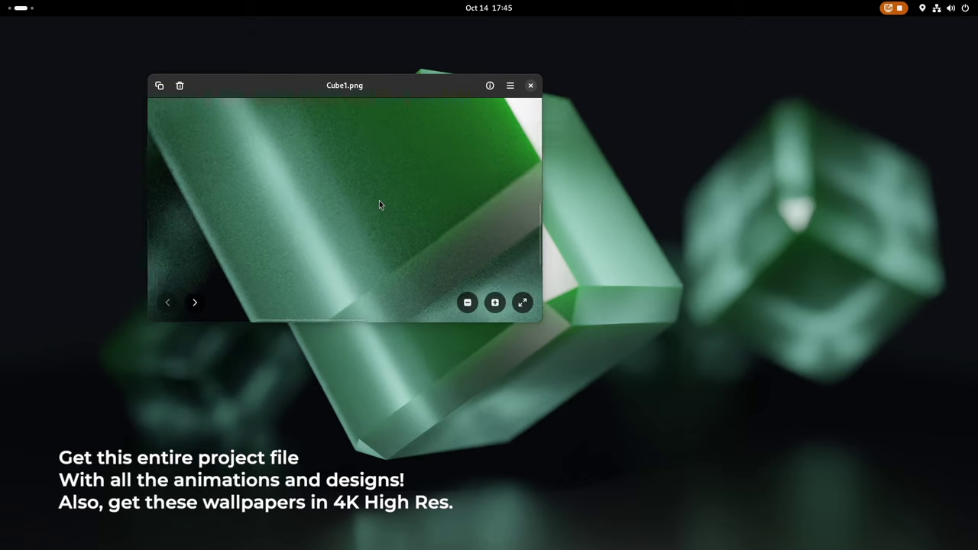
pyautogui.scroll(-2, 349, 222)
pyautogui.scroll(2, 349, 227)
pyautogui.scroll(3, 284, 144)
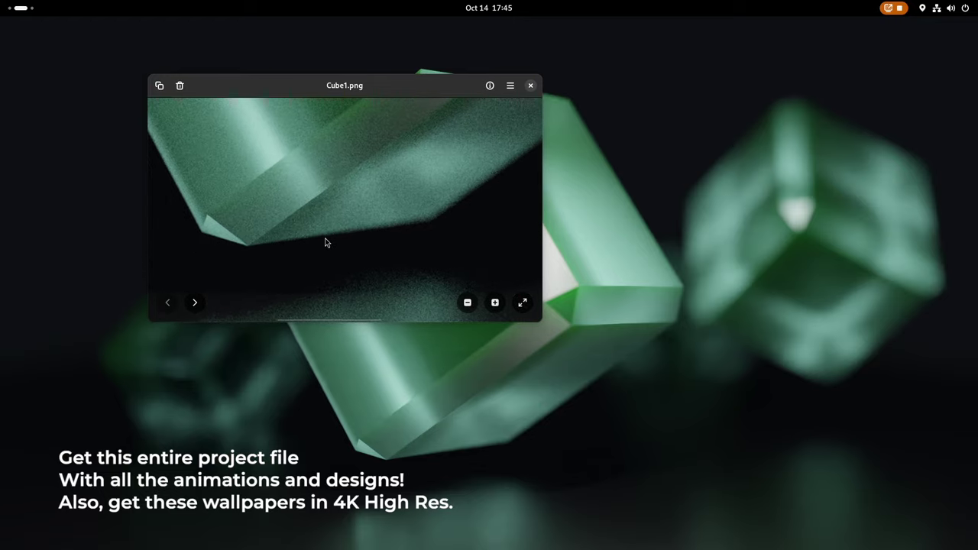
pyautogui.scroll(-5, 229, 218)
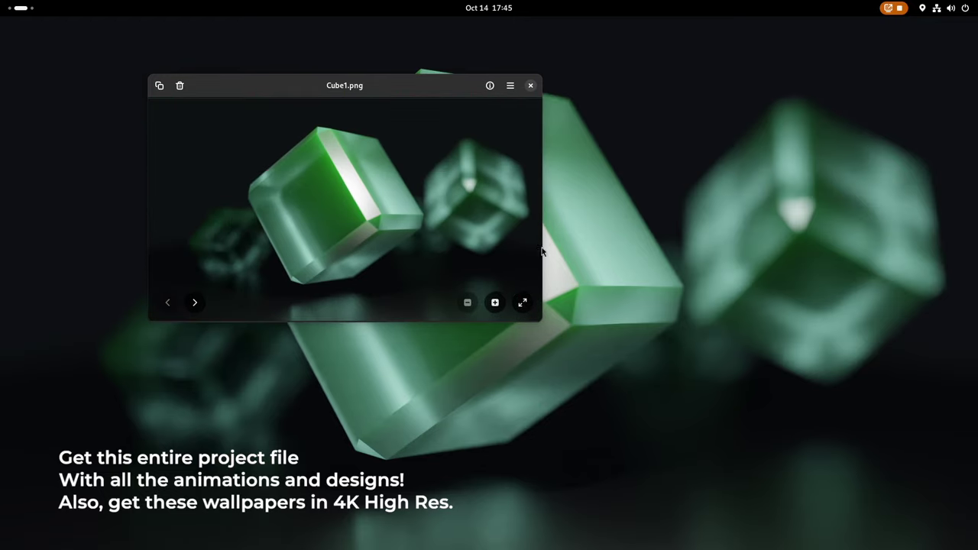
pyautogui.scroll(3, 503, 241)
pyautogui.scroll(2, 503, 239)
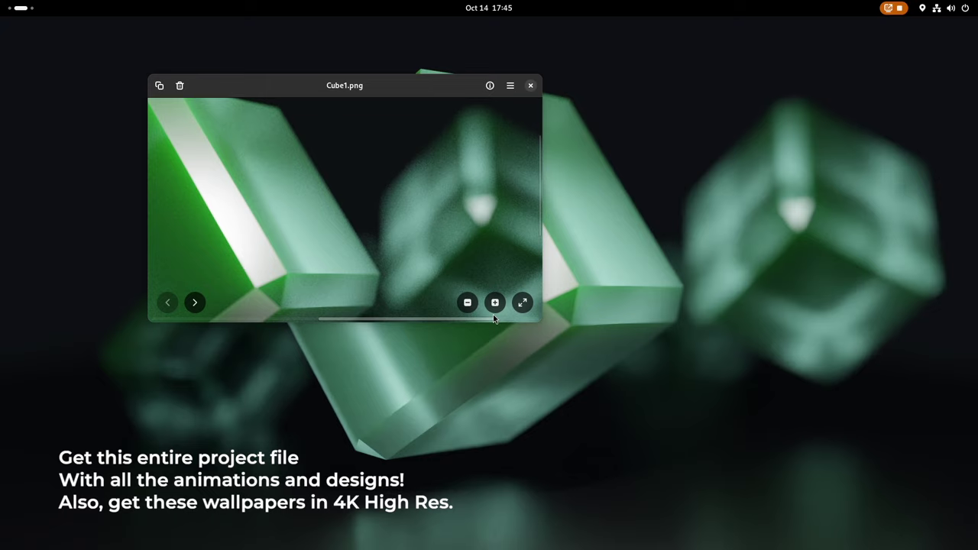
pyautogui.scroll(-5, 486, 259)
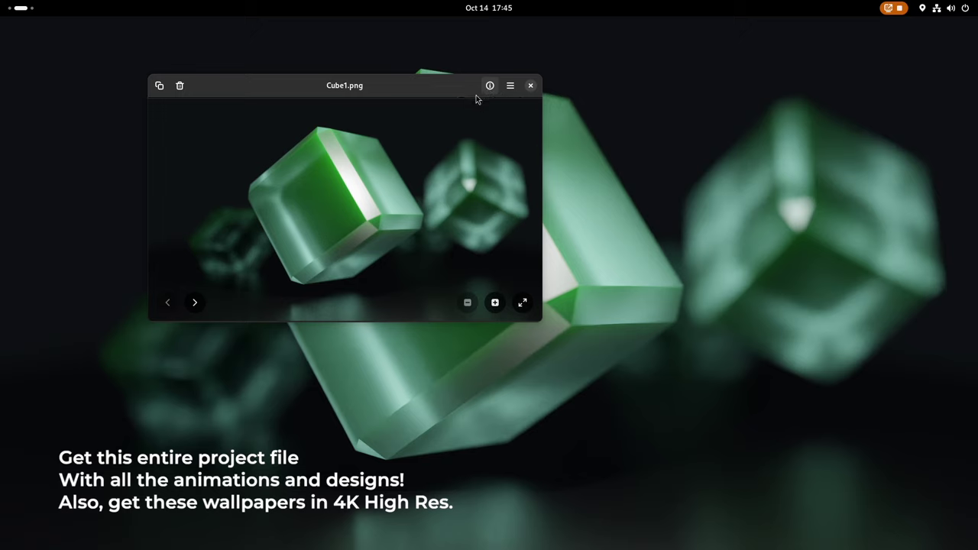
# Copy Cube1.png from Image Viewer and paste it into the Pictures folder in a new Files window.
pyautogui.click(158, 87)
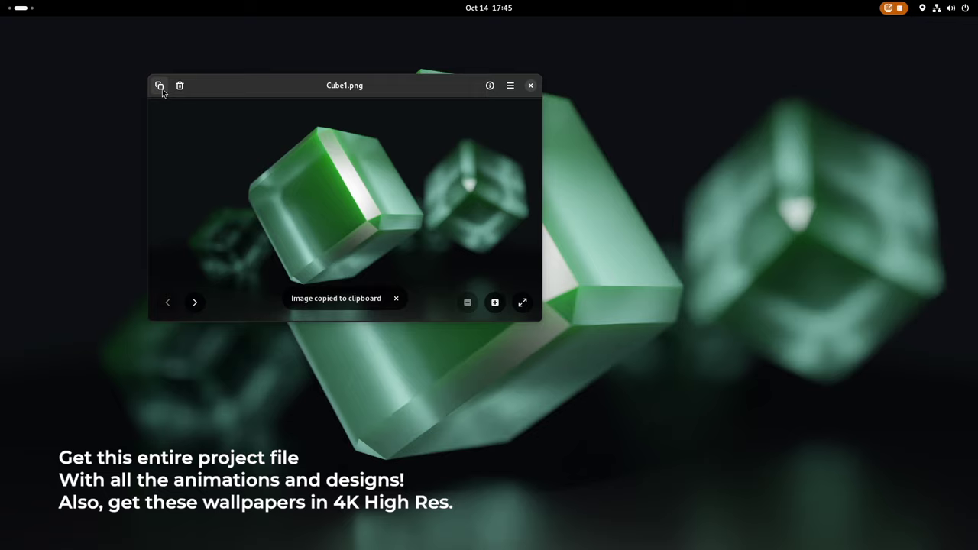
pyautogui.click(20, 8)
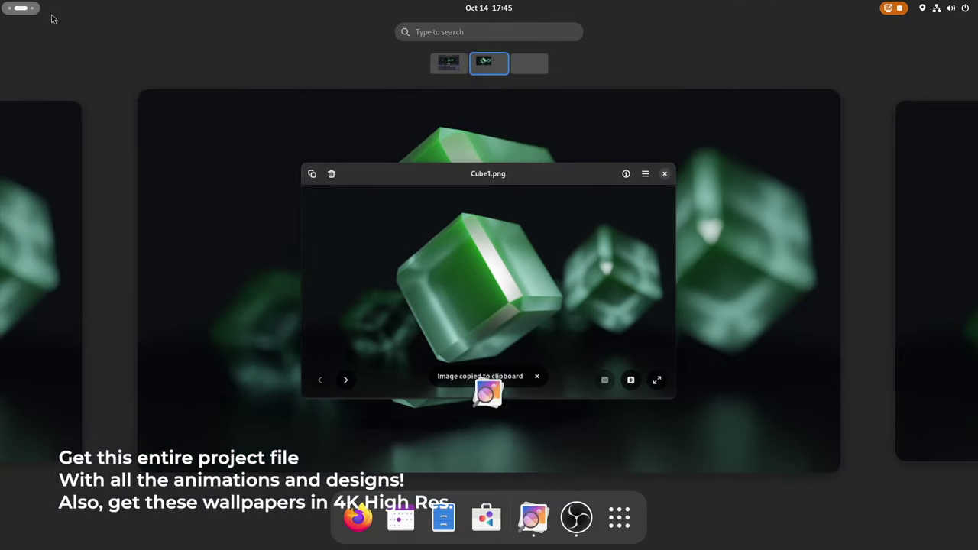
pyautogui.click(443, 519)
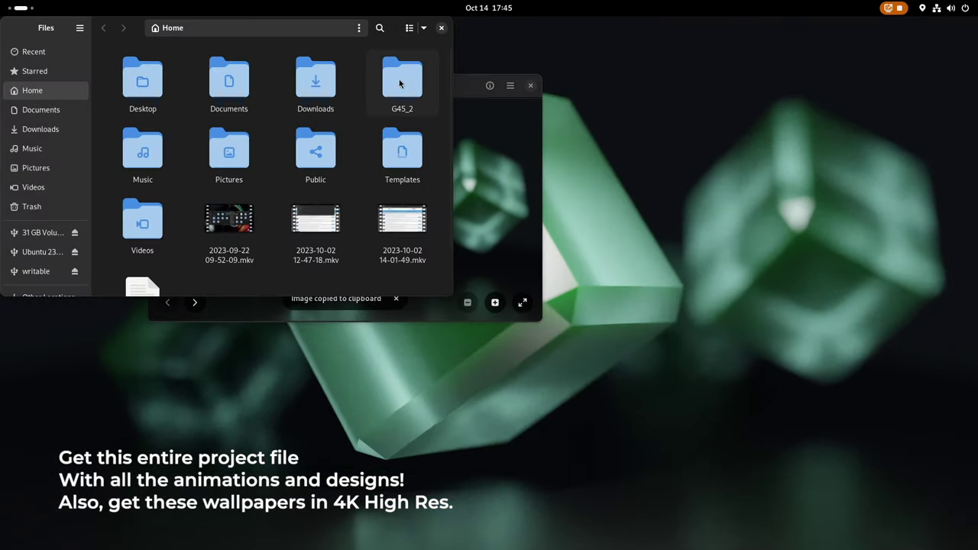
pyautogui.moveTo(409, 36); pyautogui.dragTo(798, 151)
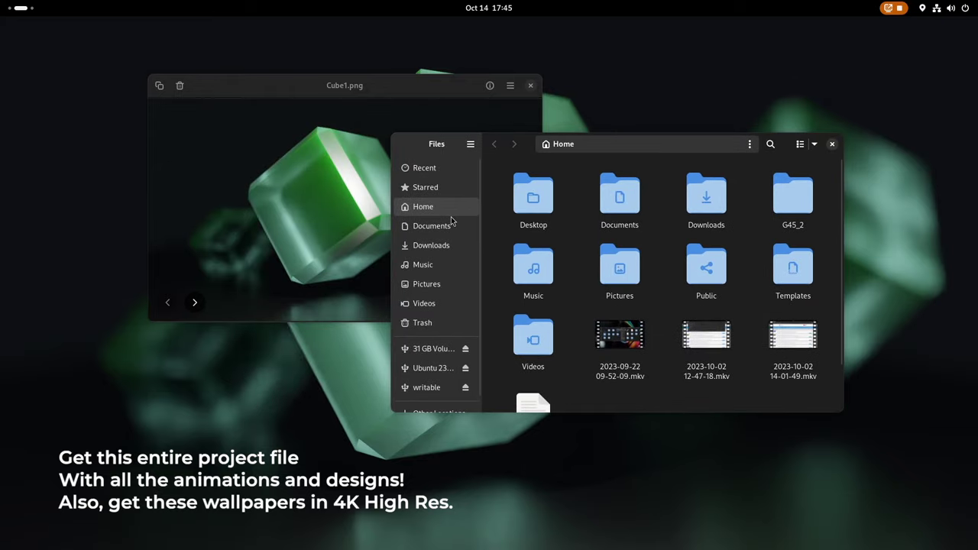
pyautogui.doubleClick(611, 289)
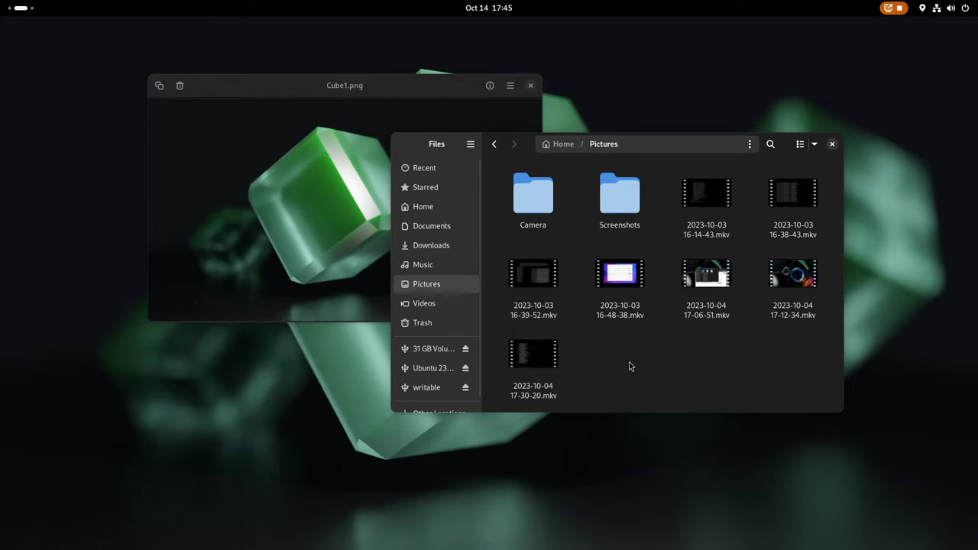
pyautogui.hotkey('ctrl', 'v')
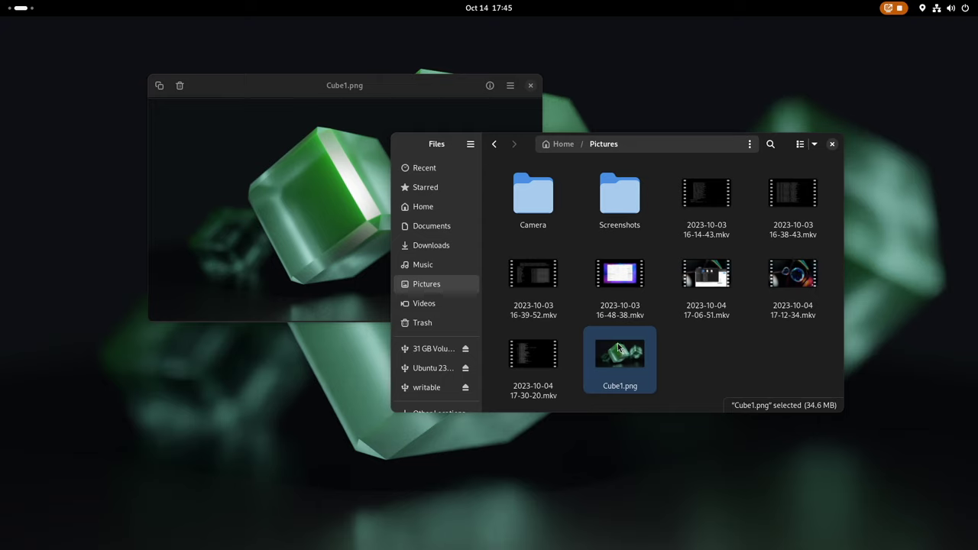
pyautogui.moveTo(350, 89); pyautogui.dragTo(417, 136)
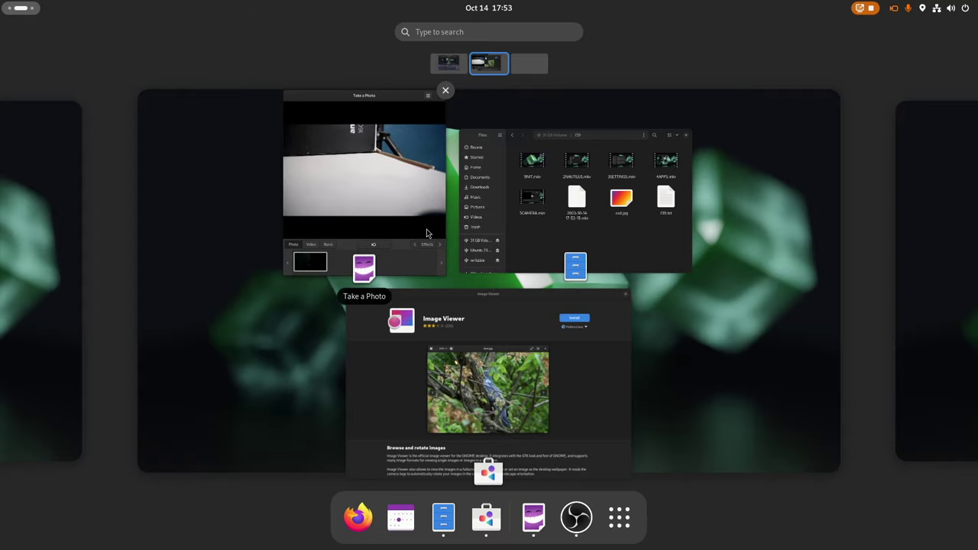
# Bring up the Take a Photo window from the overview and close the Image Viewer page in Software.
pyautogui.click(427, 228)
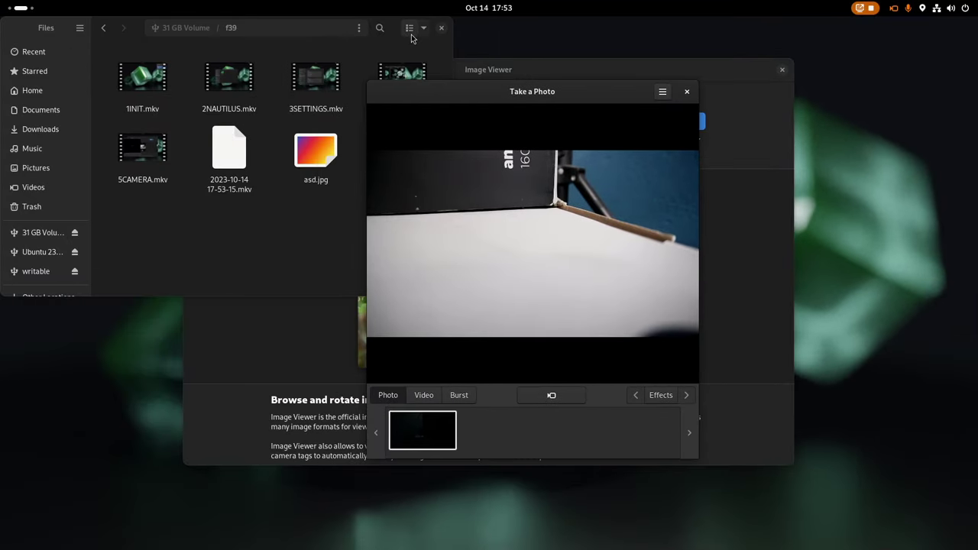
pyautogui.click(646, 62)
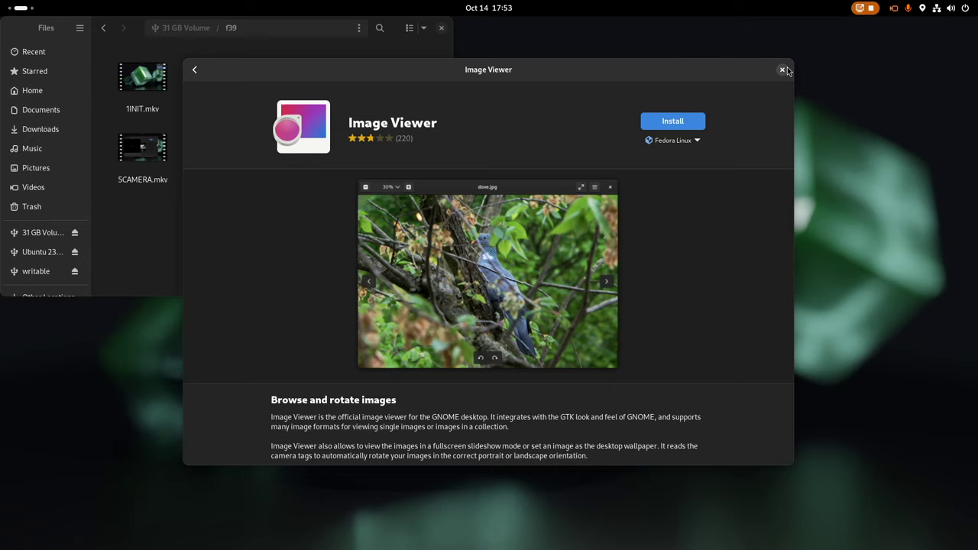
pyautogui.click(782, 69)
# Return to the Take a Photo window from the overview and close it.
pyautogui.moveTo(3, 3)
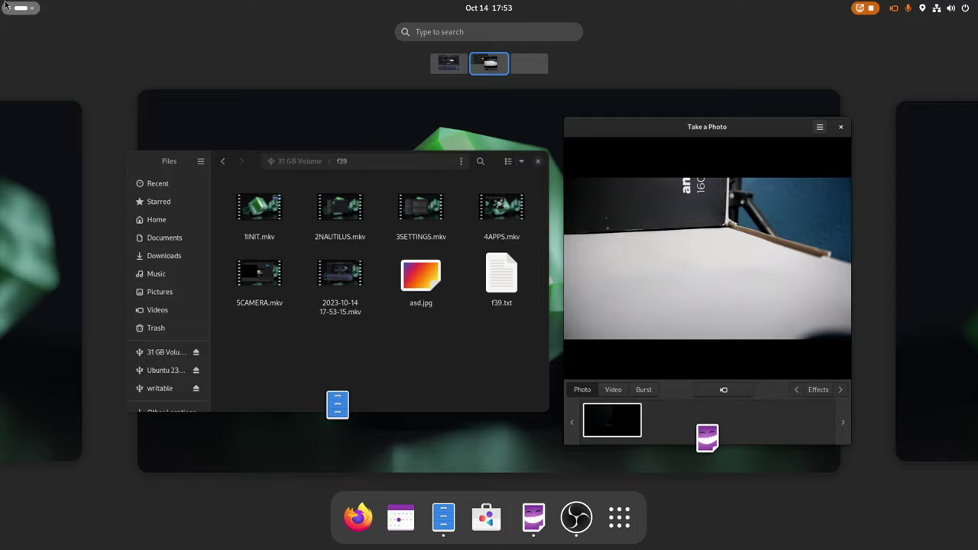
pyautogui.click(589, 278)
pyautogui.press('super')
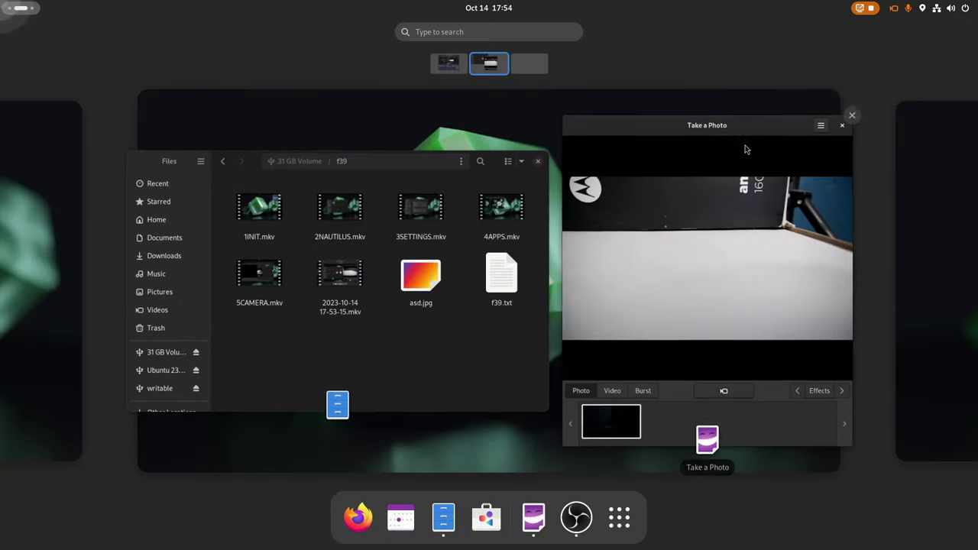
pyautogui.click(746, 148)
pyautogui.click(686, 92)
# Search the overview for "cam", launch Camera and move its window toward the middle of the desktop.
pyautogui.press('super')
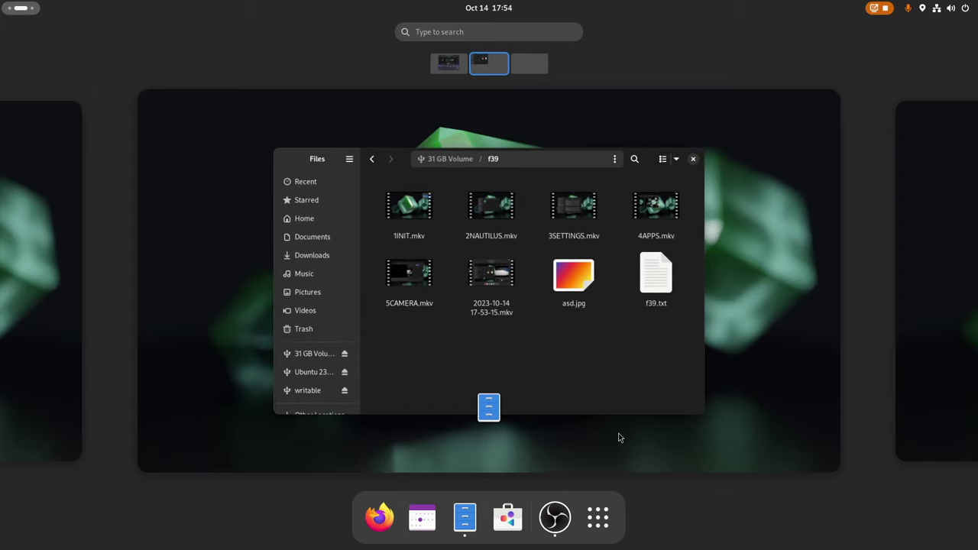
pyautogui.write('cam')
pyautogui.press('Return')
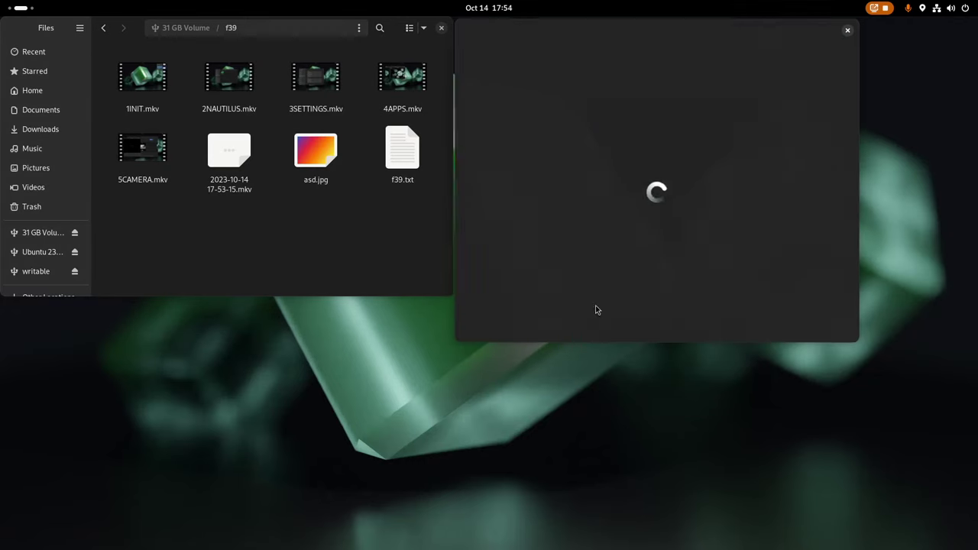
pyautogui.moveTo(586, 31); pyautogui.dragTo(467, 114)
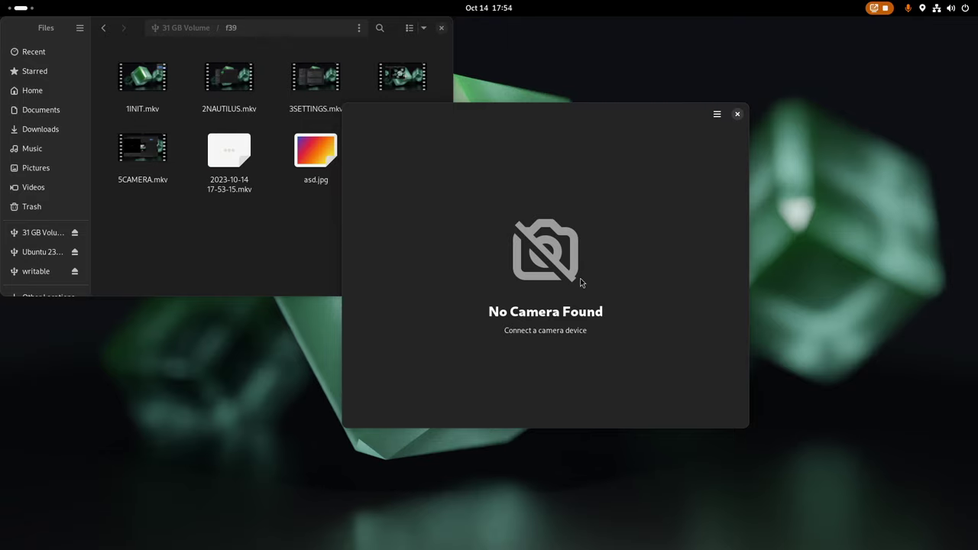
# Close the Camera window and bring the Take a Photo window forward from the overview.
pyautogui.click(738, 114)
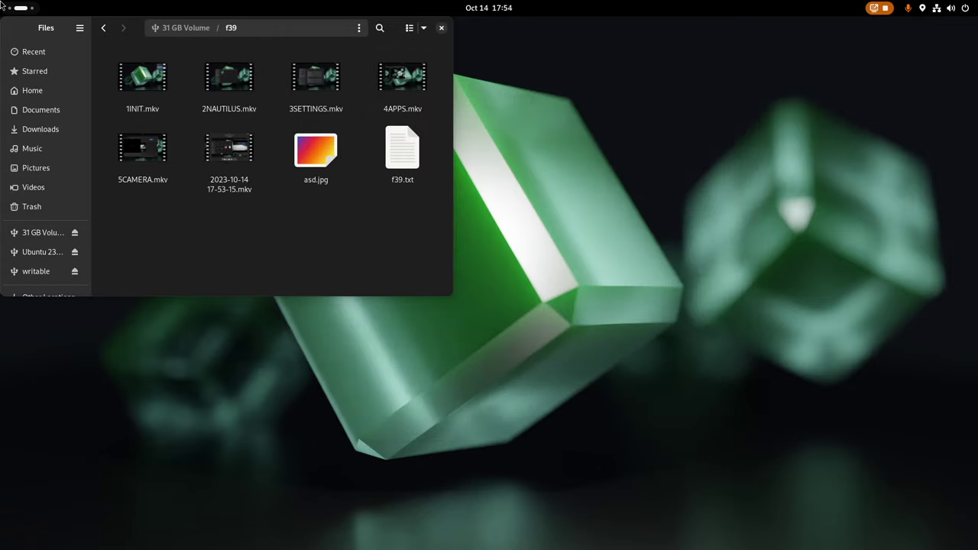
pyautogui.hotkey('alt', 'Tab')
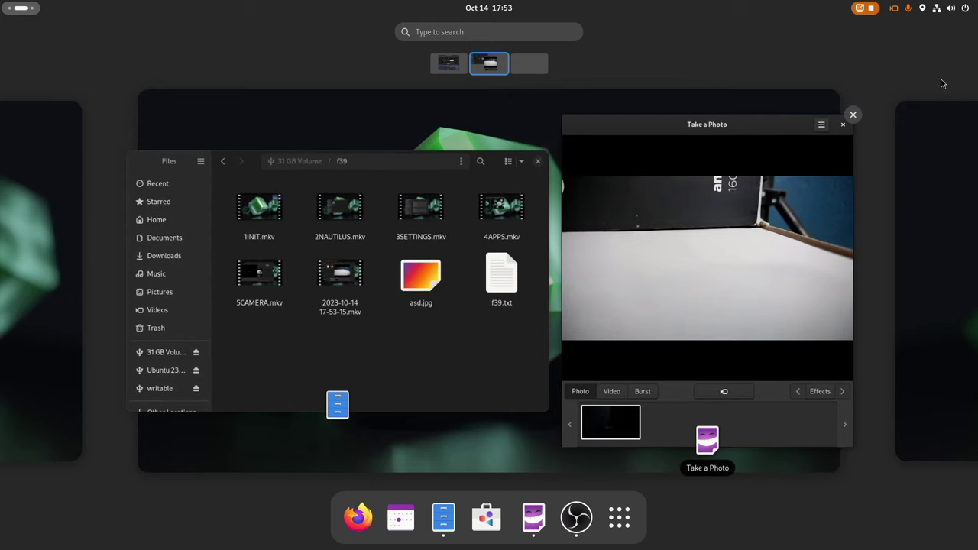
pyautogui.click(651, 388)
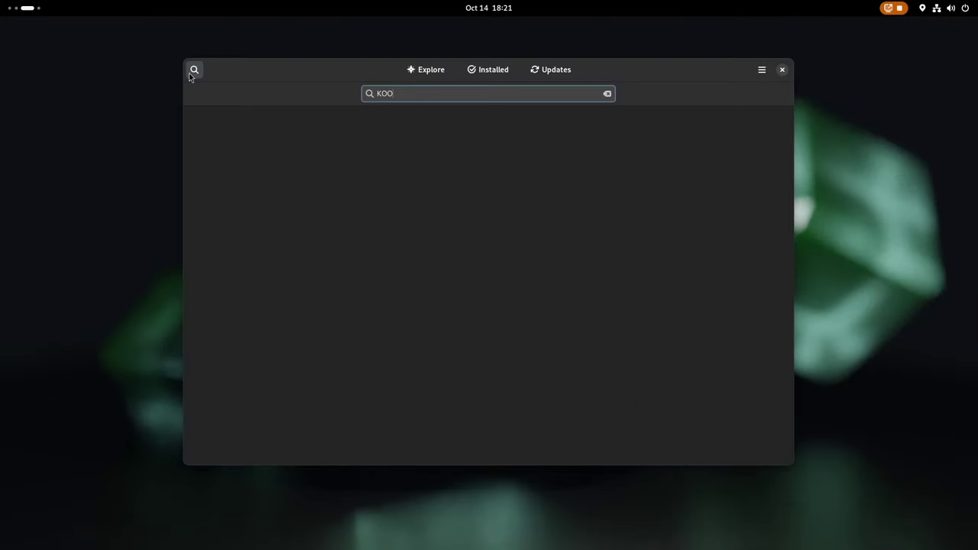
# Search Software for "Koo" and open the Kooha page from the results.
pyautogui.press('BackSpace')
pyautogui.press('BackSpace')
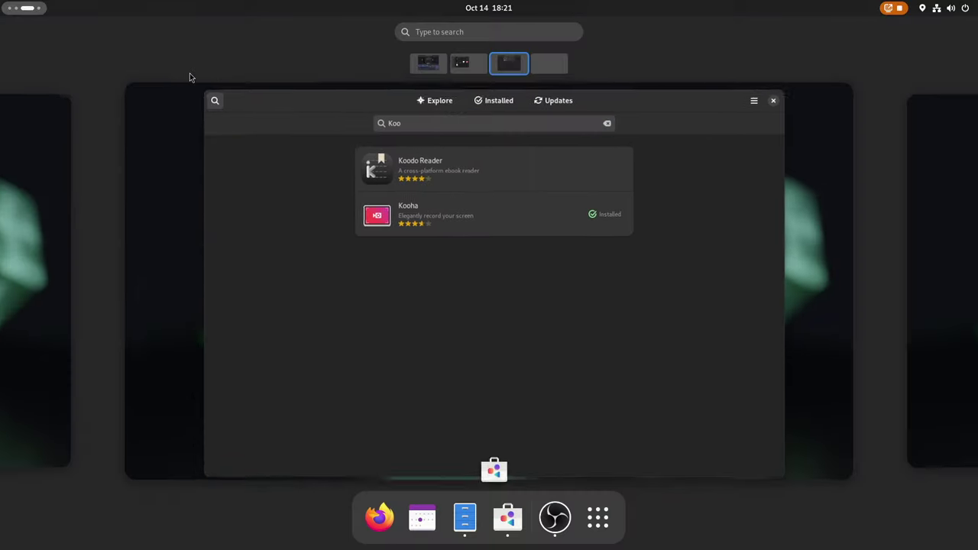
pyautogui.write('koo')
pyautogui.press('super')
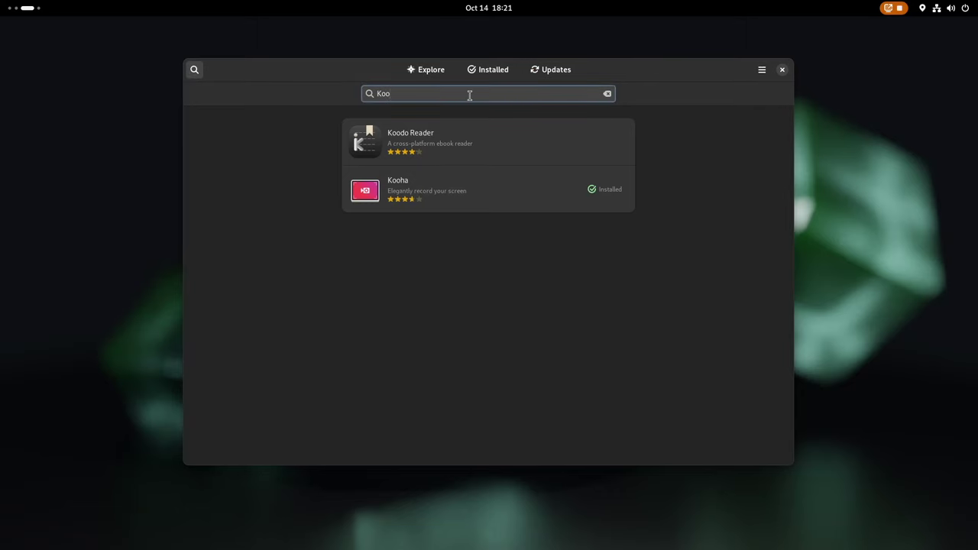
pyautogui.click(466, 175)
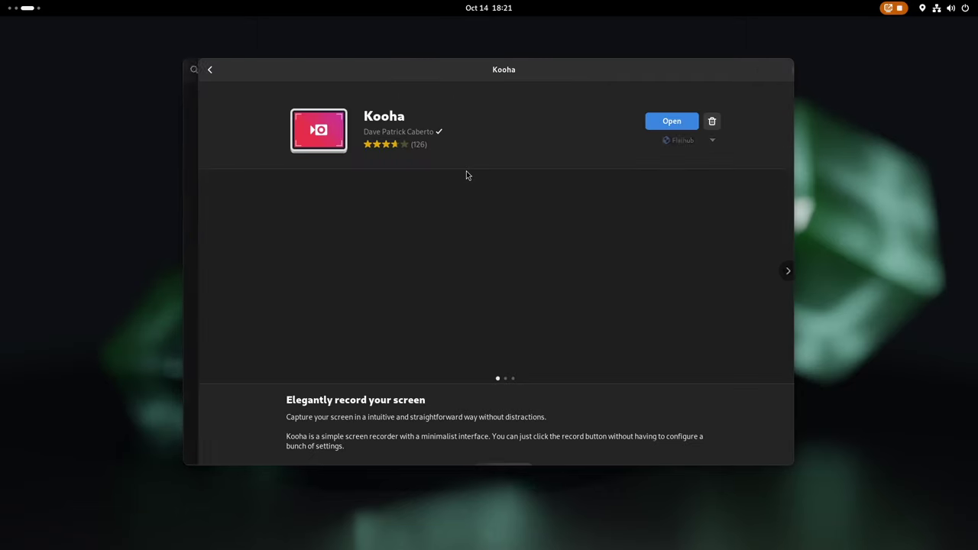
# Check Kooha's source options, bring up its uninstall dialog and try Delete for App Settings & Data before returning to Keep.
pyautogui.click(666, 141)
pyautogui.click(568, 130)
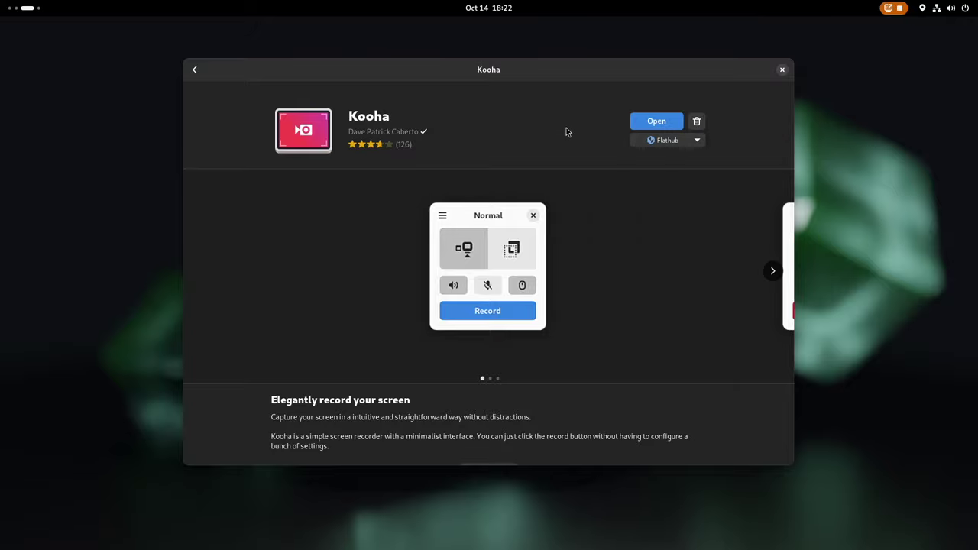
pyautogui.click(696, 122)
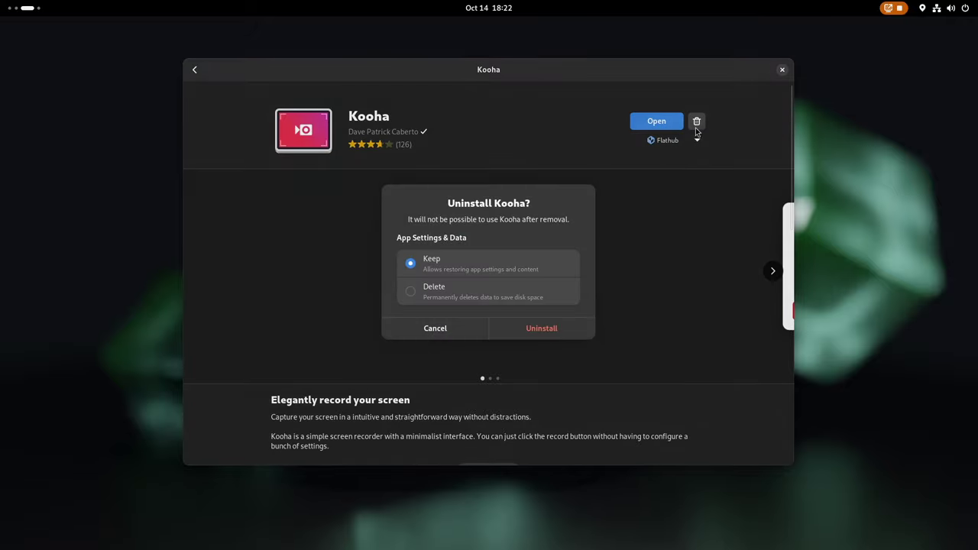
pyautogui.click(447, 294)
pyautogui.click(449, 268)
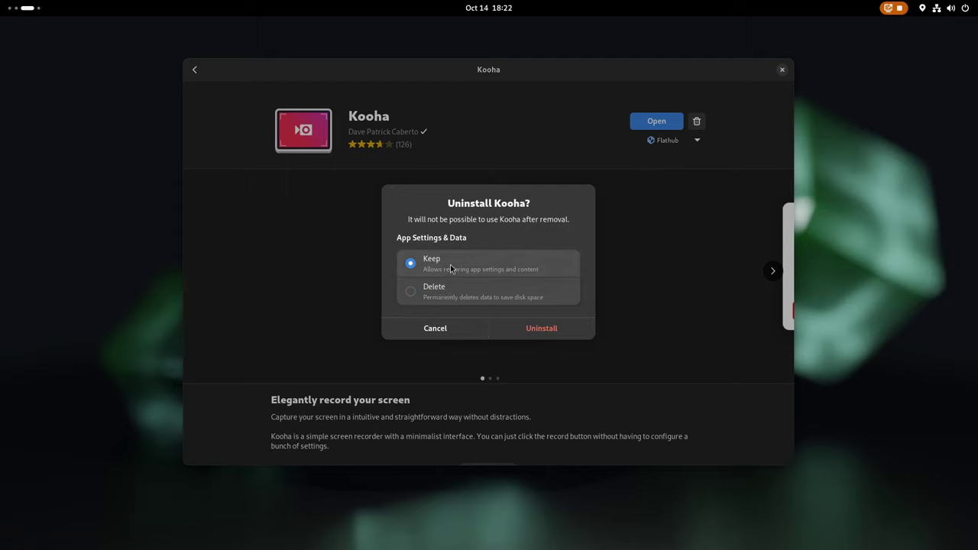
pyautogui.click(451, 292)
pyautogui.click(460, 256)
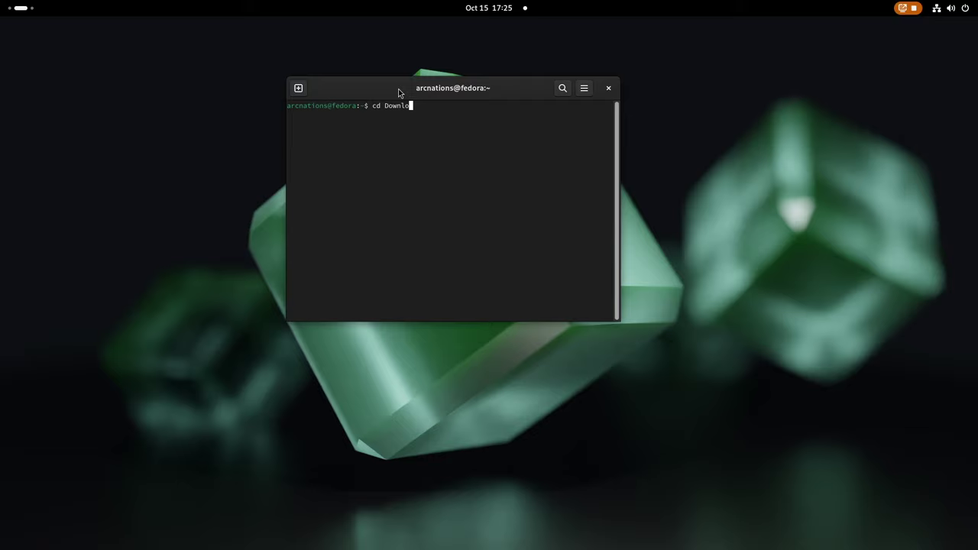
# In the terminal, change to Downloads and list its files, return to the parent folder with cd .. and list that one too.
pyautogui.press('Return')
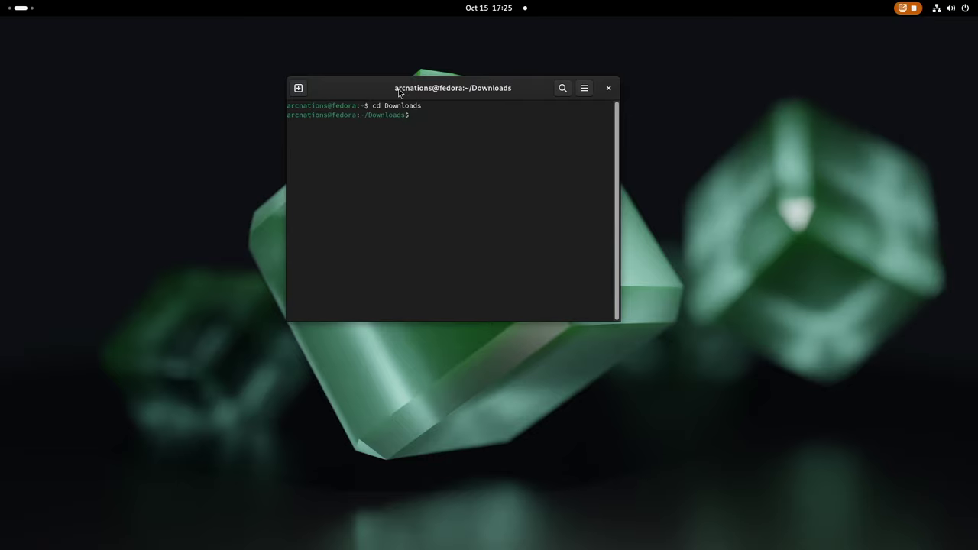
pyautogui.write('ls')
pyautogui.press('Return')
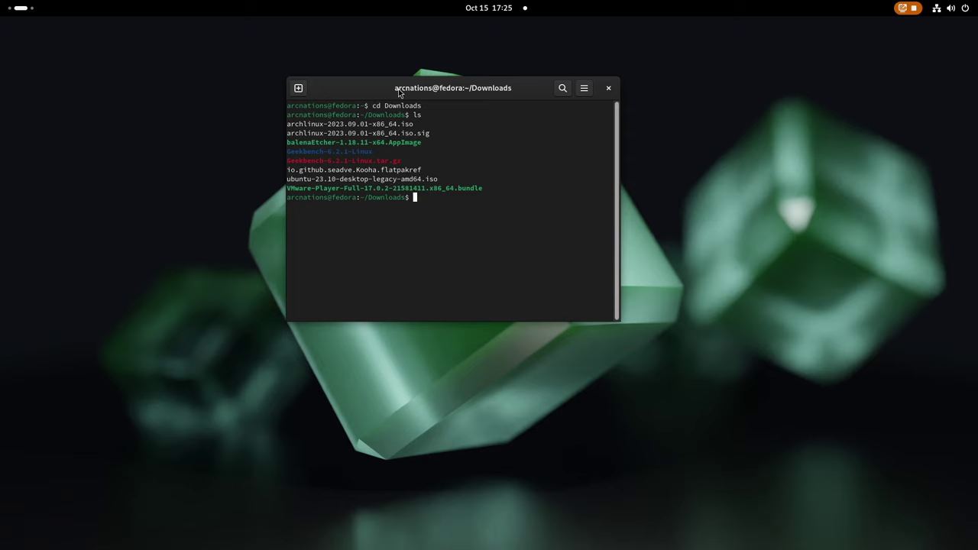
pyautogui.press('Return')
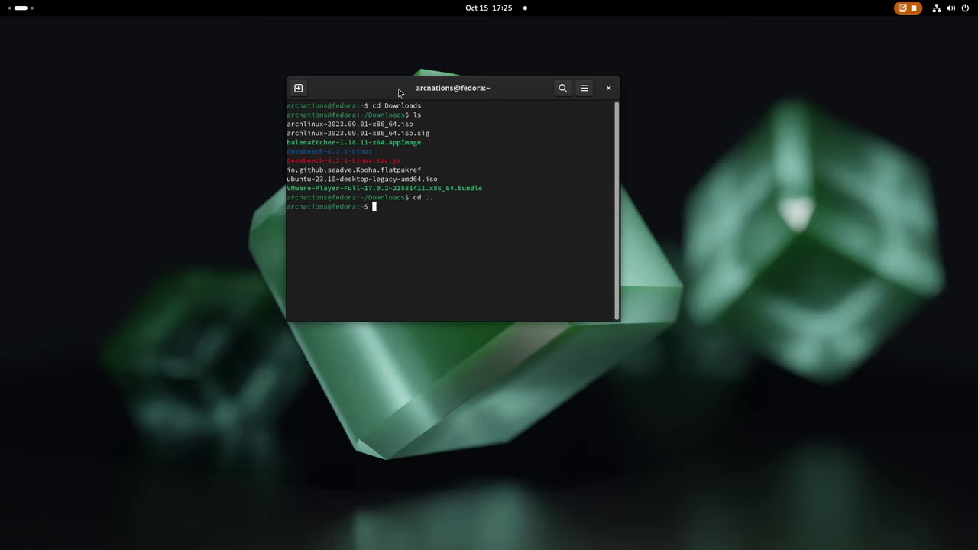
pyautogui.write('ls')
pyautogui.press('Return')
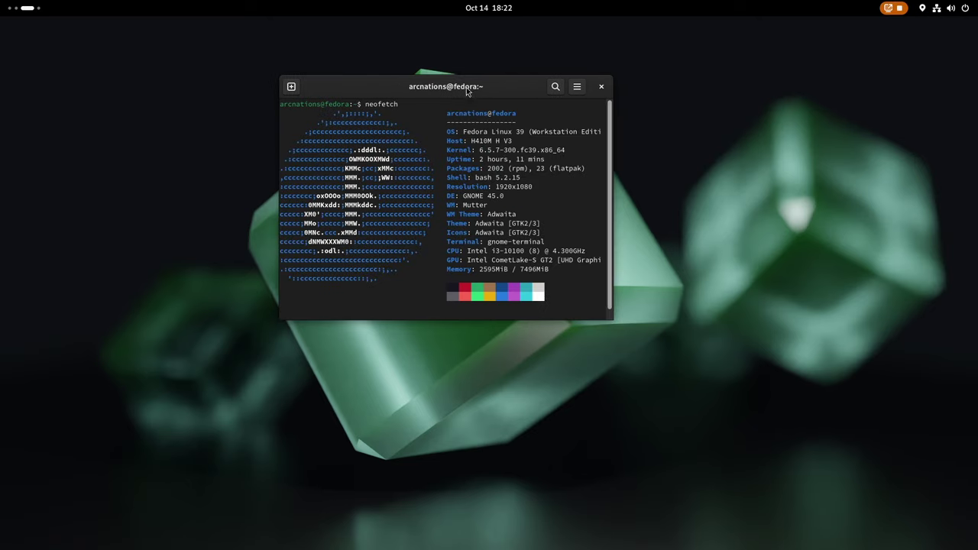
# Move the terminal window slightly sideways and open a second tab in it.
pyautogui.moveTo(478, 98); pyautogui.dragTo(458, 98)
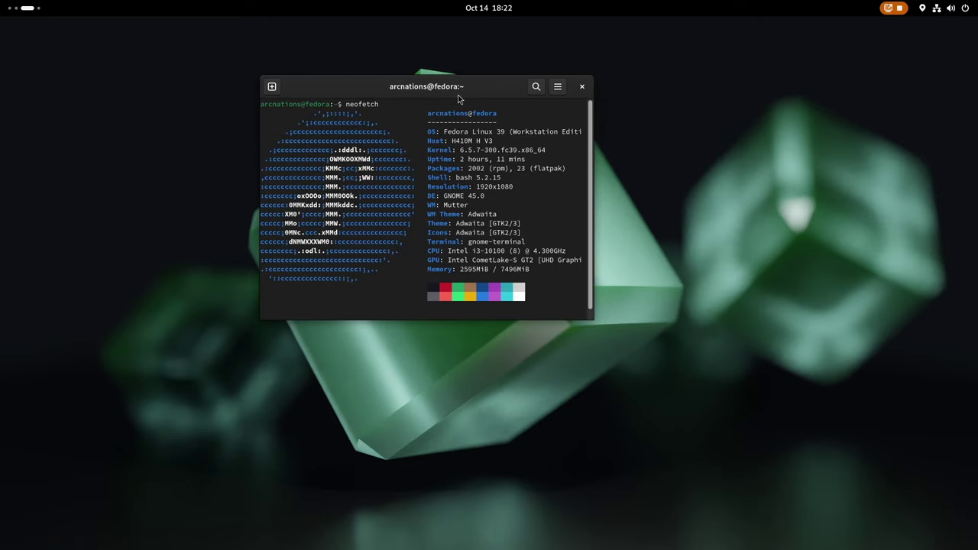
pyautogui.click(557, 92)
pyautogui.click(557, 94)
pyautogui.click(271, 87)
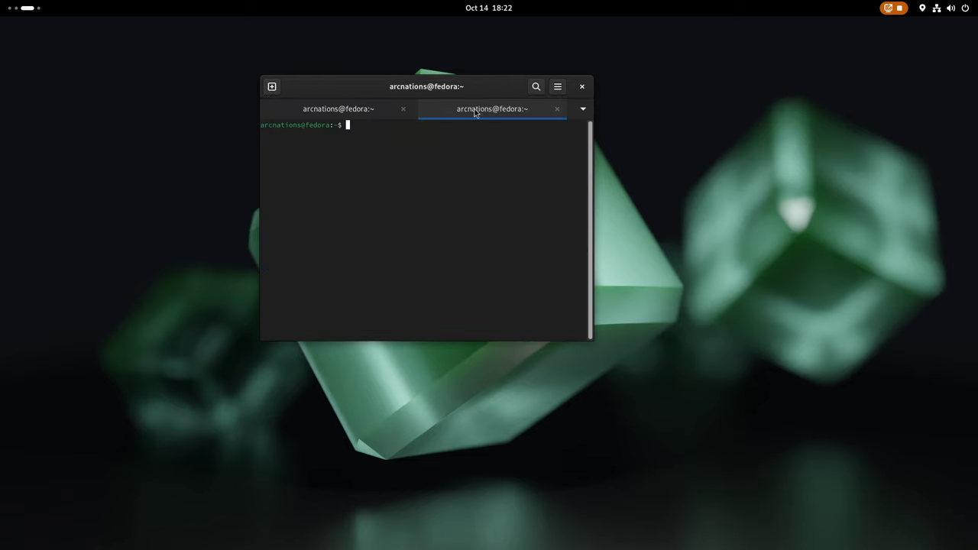
# Switch between the two terminal tabs, starting with the first one from the tab list.
pyautogui.click(583, 110)
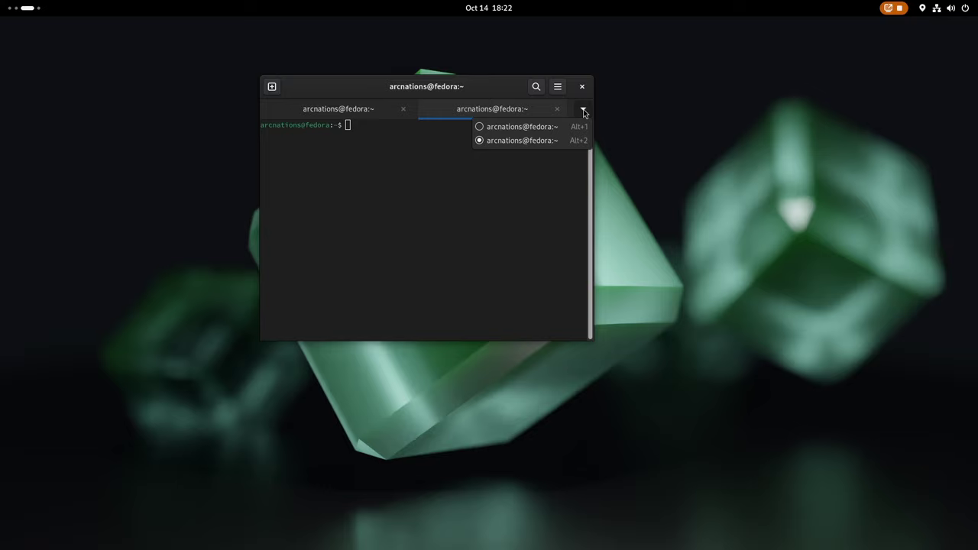
pyautogui.click(574, 127)
pyautogui.hotkey('alt', '2')
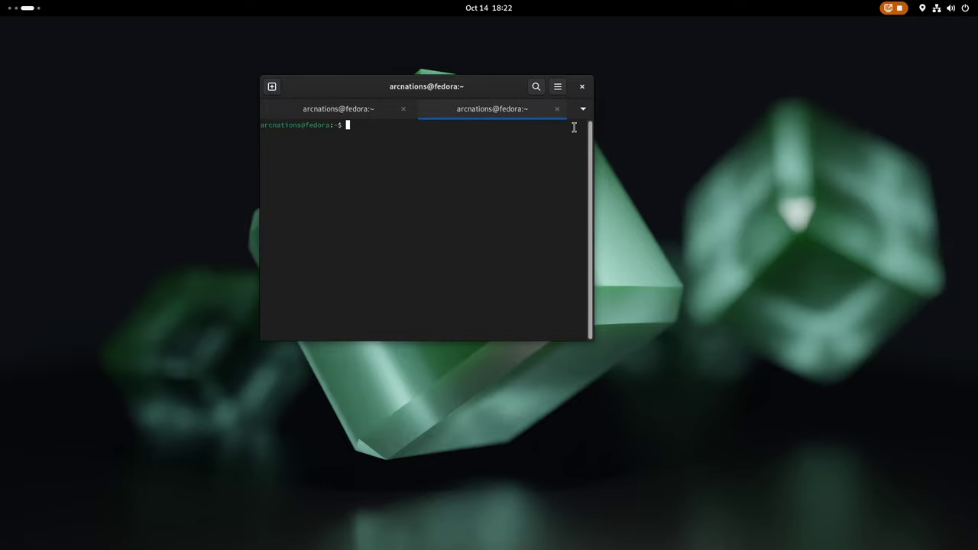
pyautogui.hotkey('alt', '1')
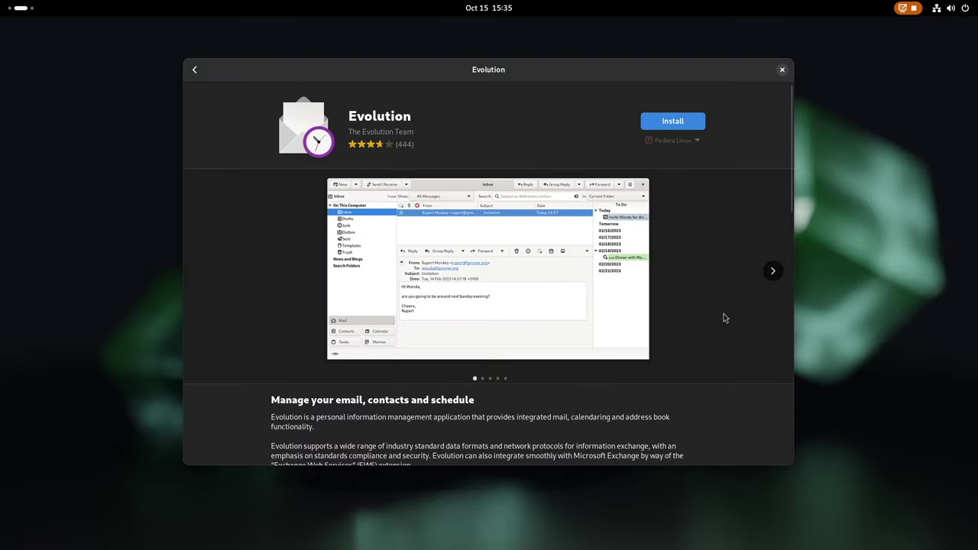
# Browse the Evolution screenshots in Software, return to the Explore page's Editor's Choice section and close Software.
pyautogui.click(771, 271)
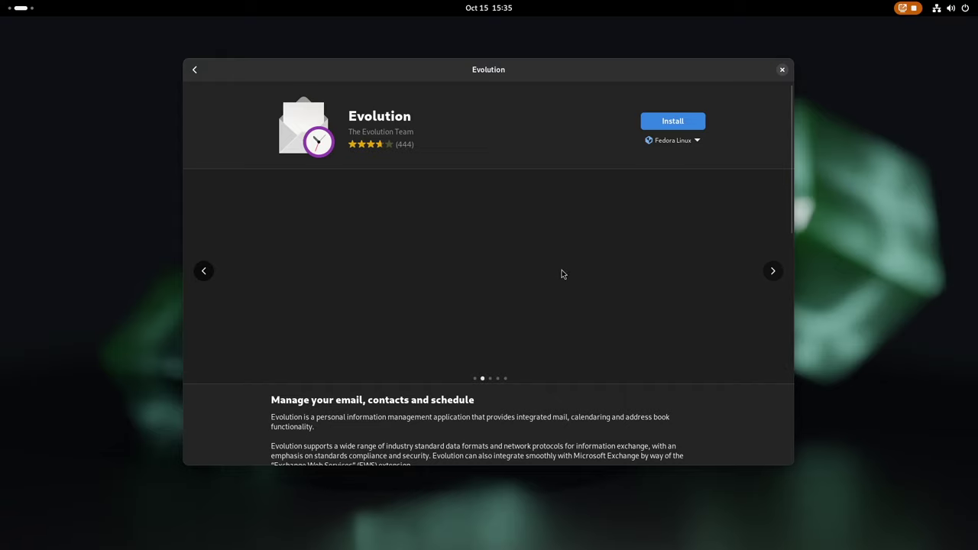
pyautogui.click(212, 275)
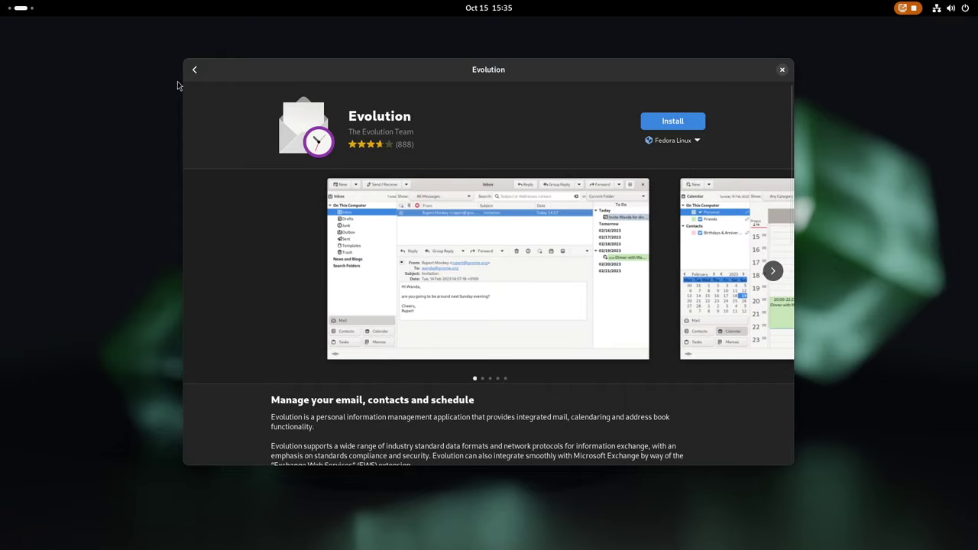
pyautogui.click(194, 69)
pyautogui.scroll(-4, 435, 288)
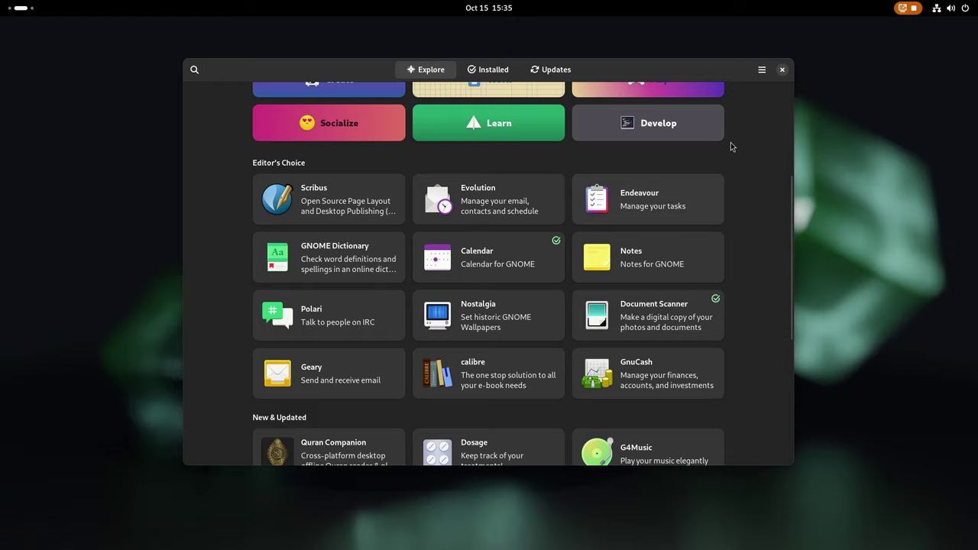
pyautogui.click(782, 69)
# In Firefox, dismiss the "fedora 39" suggestions and open the Announcing Fedora Linux 39 Beta article from the start page.
pyautogui.click(21, 7)
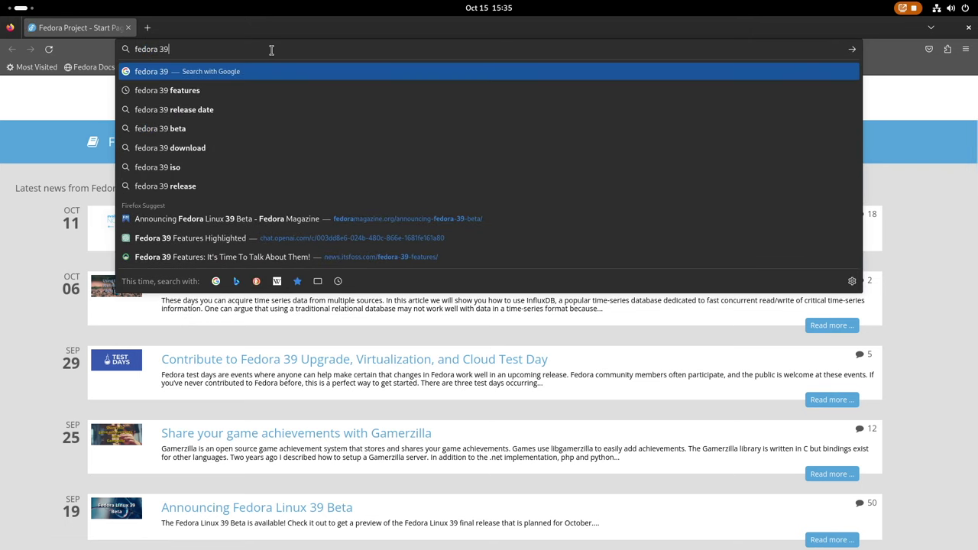
pyautogui.click(4, 327)
pyautogui.scroll(-5, 100, 349)
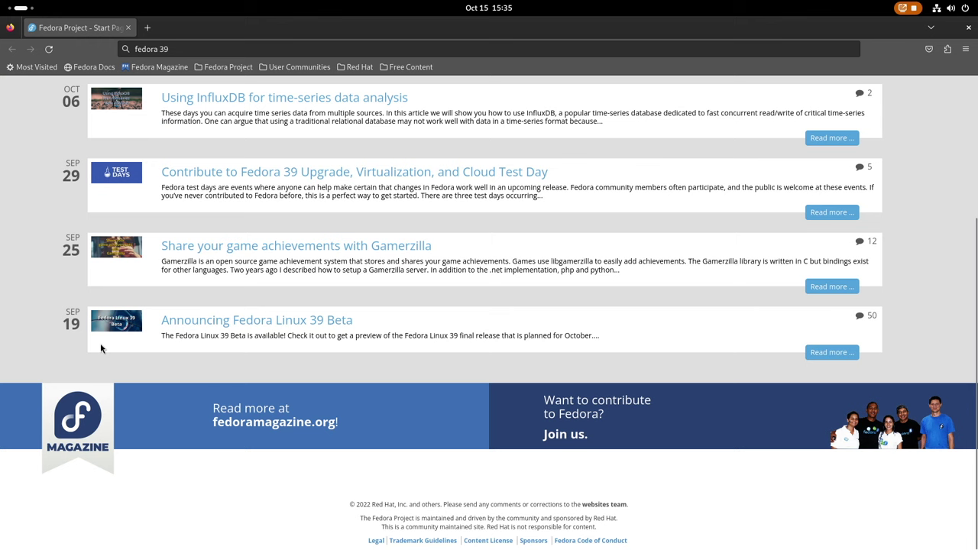
pyautogui.click(184, 319)
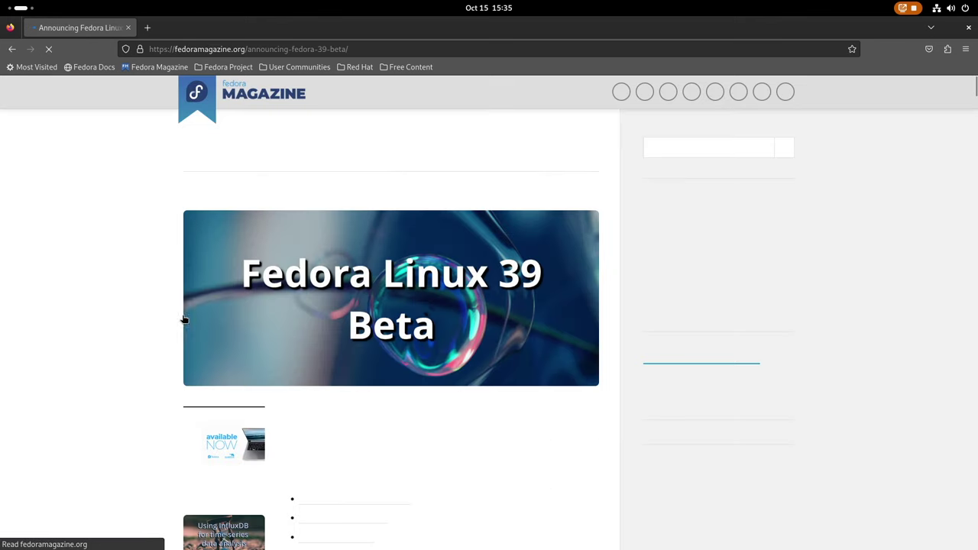
# Read the Beta release highlights, temporarily highlighting the opening paragraph, and continue through the Notable updates section.
pyautogui.scroll(-5, 227, 349)
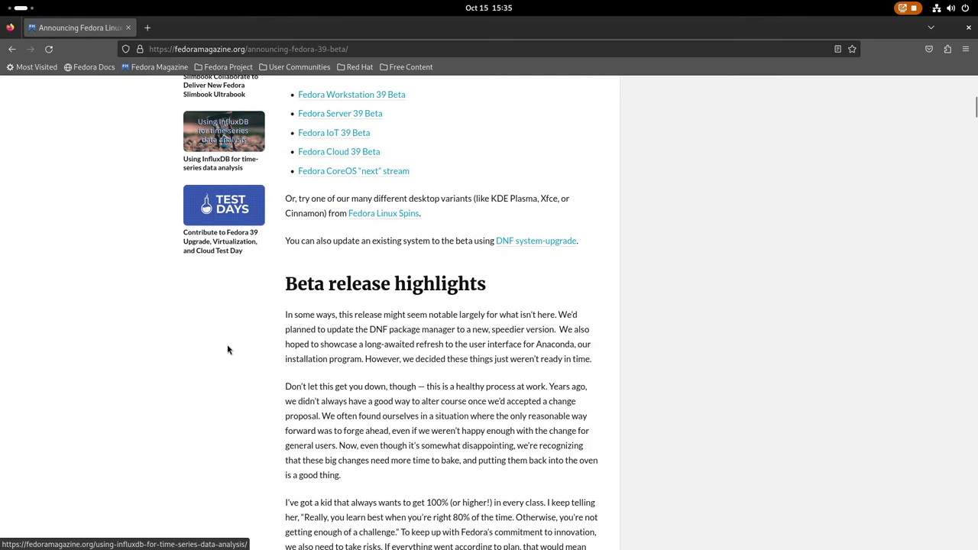
pyautogui.scroll(-3, 227, 349)
pyautogui.moveTo(279, 178); pyautogui.dragTo(597, 233)
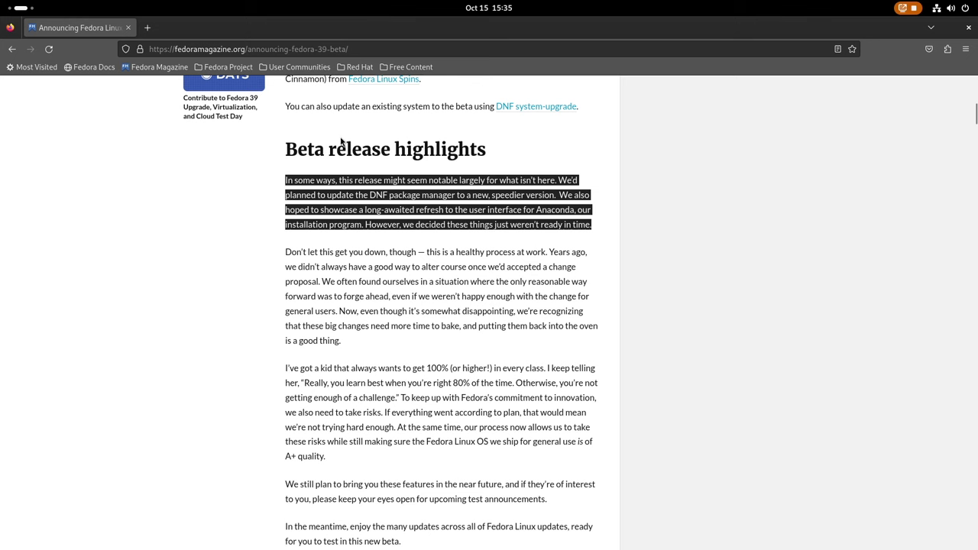
pyautogui.click(587, 250)
pyautogui.scroll(-5, 588, 250)
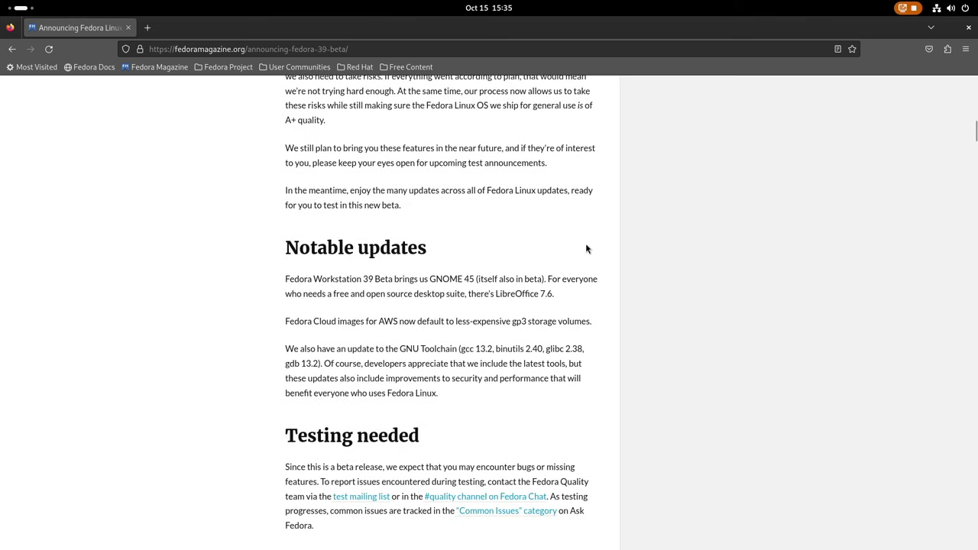
pyautogui.scroll(-1, 587, 249)
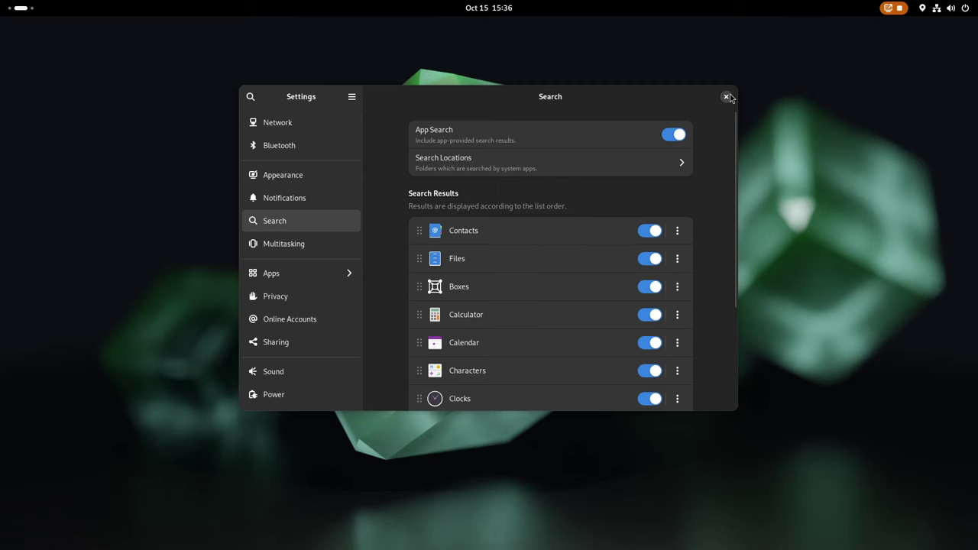
# View the Notifications page in Settings, close that window and check the desktop's calendar and notification list.
pyautogui.click(248, 202)
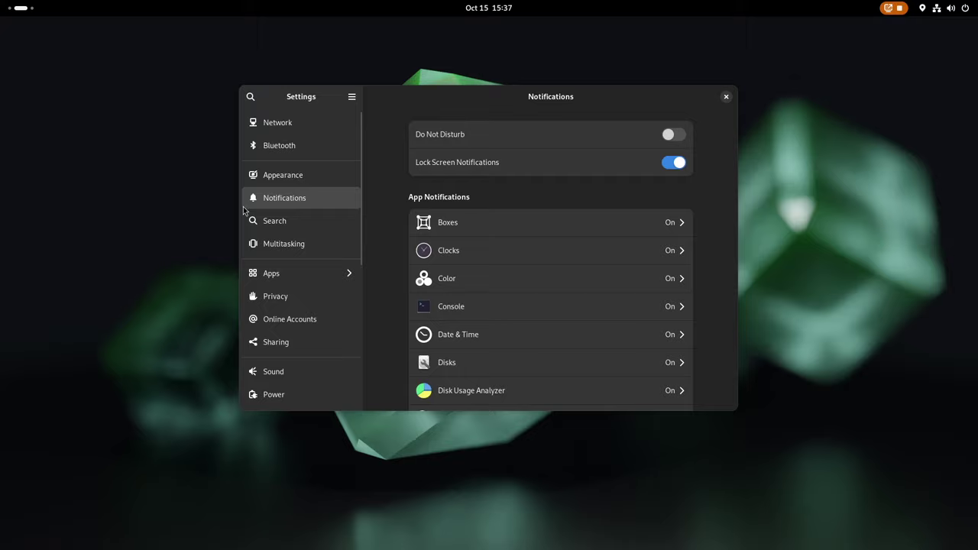
pyautogui.click(725, 96)
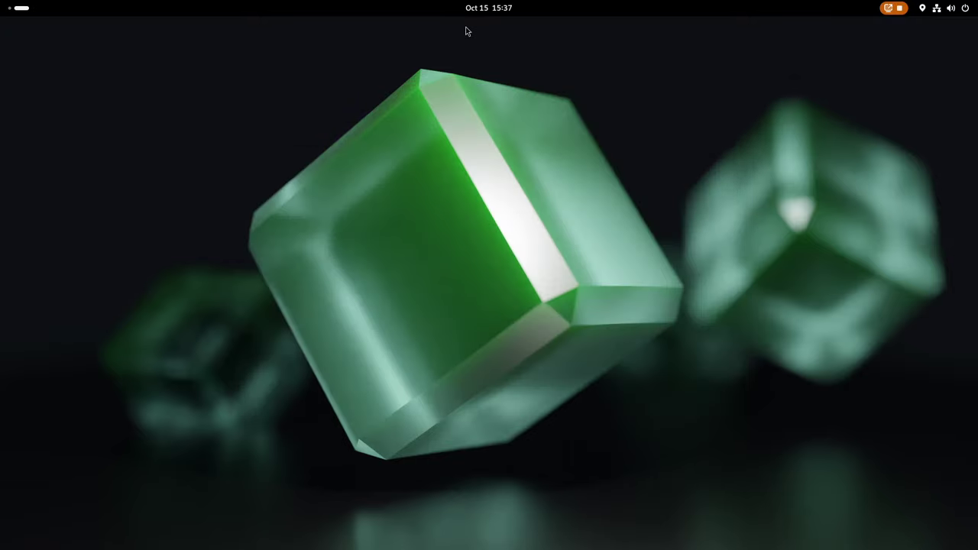
pyautogui.click(473, 13)
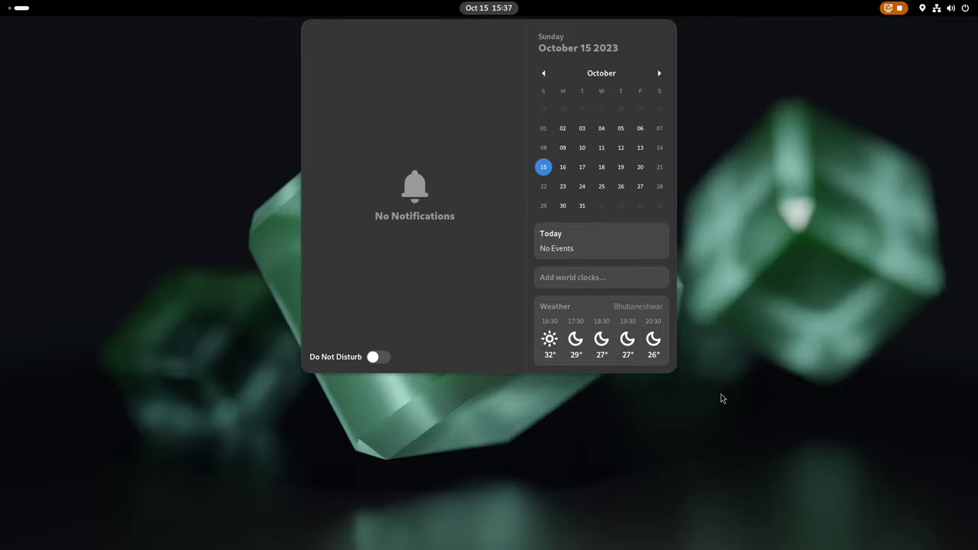
pyautogui.click(680, 171)
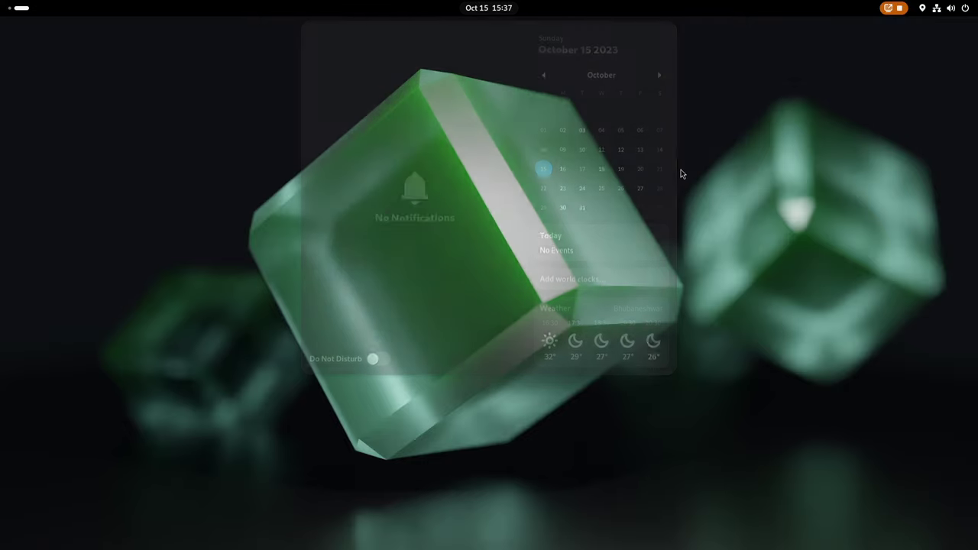
# Show the second page of the application grid from the overview.
pyautogui.click(10, 6)
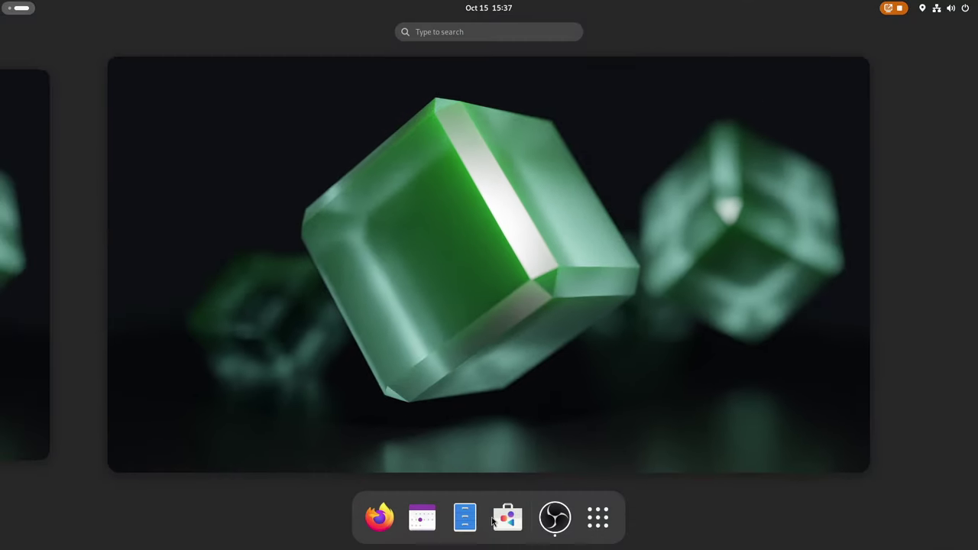
pyautogui.click(604, 527)
pyautogui.scroll(-1, 775, 458)
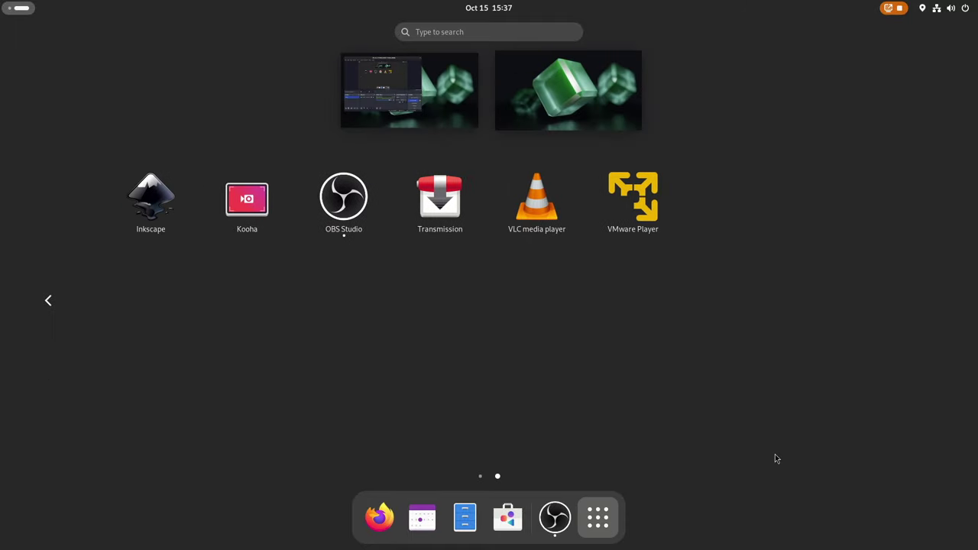
# Launch Weather from the first page of the application grid and reposition its window on the desktop.
pyautogui.scroll(1, 775, 459)
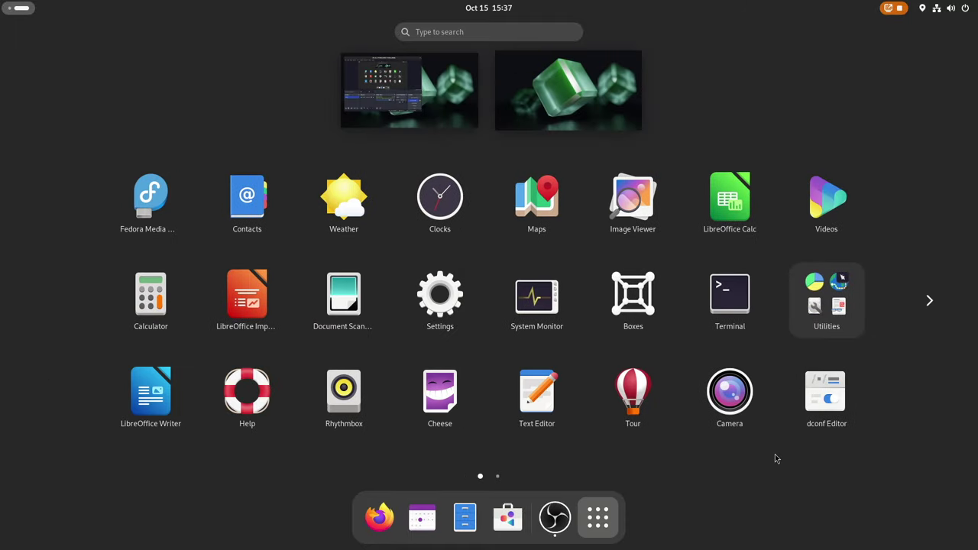
pyautogui.click(344, 197)
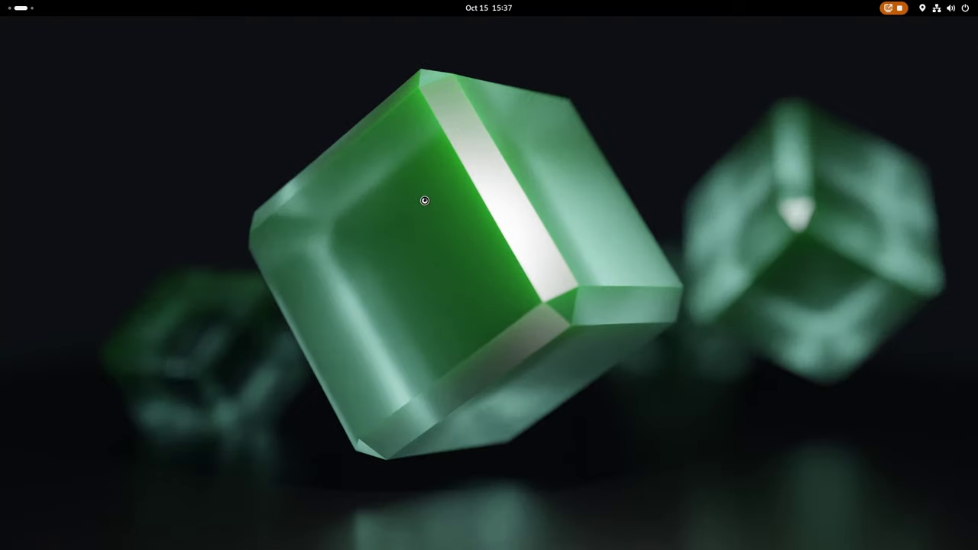
pyautogui.moveTo(358, 80); pyautogui.dragTo(515, 93)
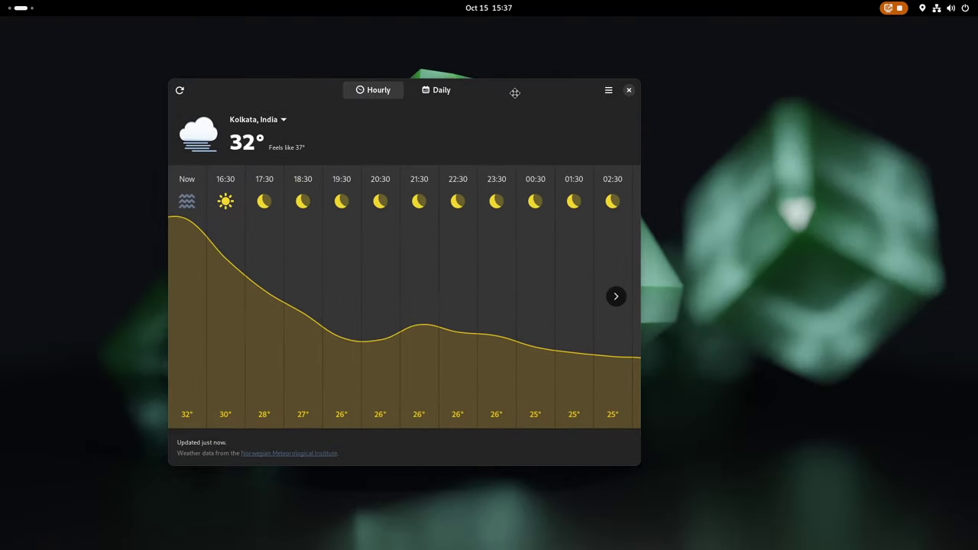
# View the Daily forecast in Weather, return to the Hourly forecast and widen the window.
pyautogui.click(433, 95)
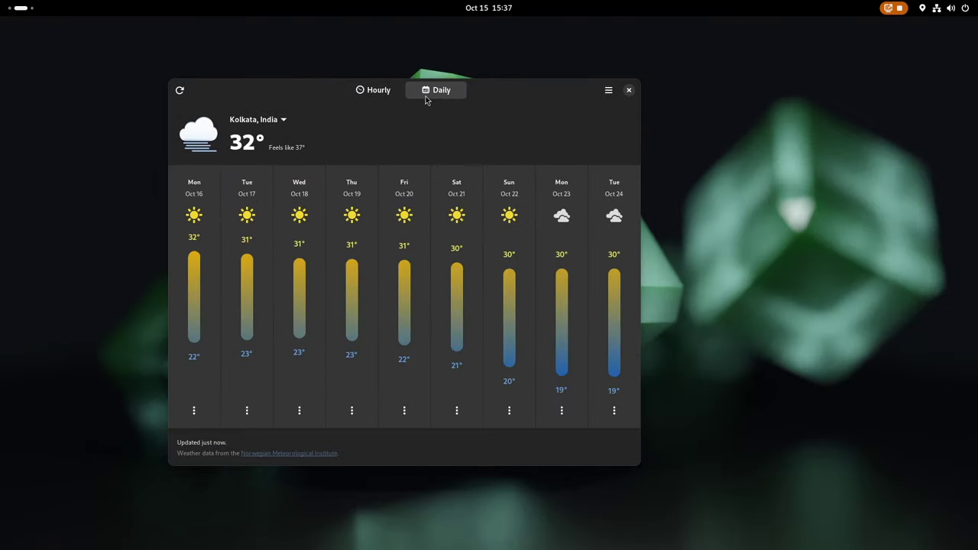
pyautogui.click(360, 95)
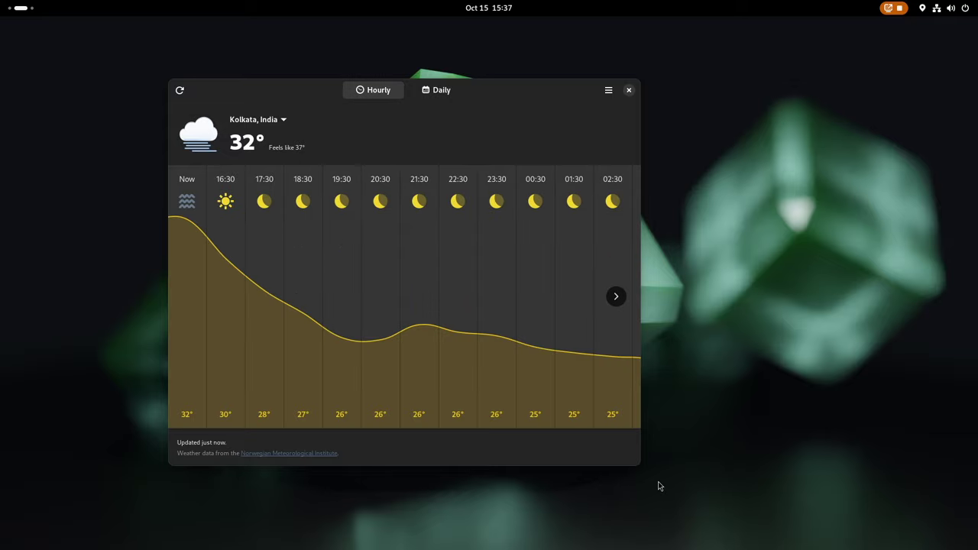
pyautogui.moveTo(640, 465); pyautogui.dragTo(819, 439)
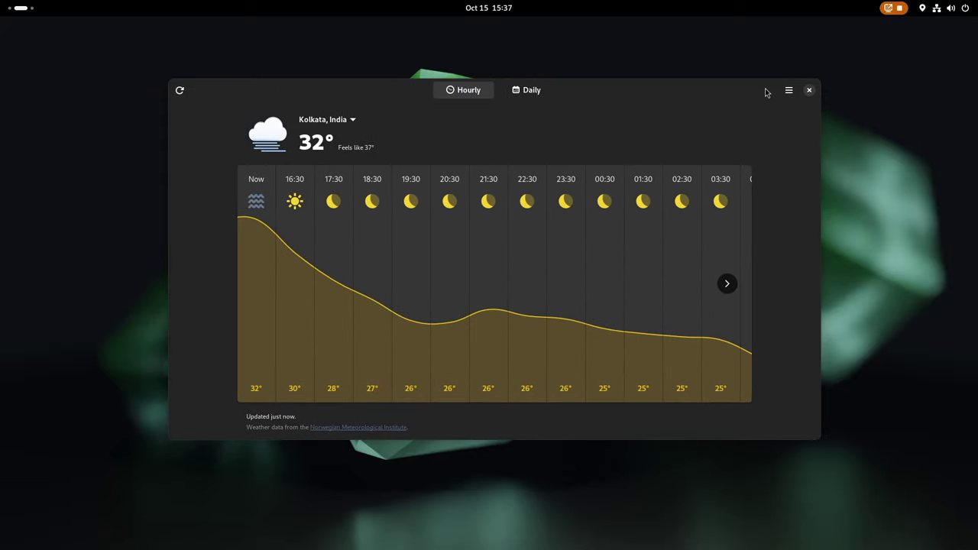
# View the About information for Weather, dismiss it and close the application.
pyautogui.click(787, 93)
pyautogui.click(774, 171)
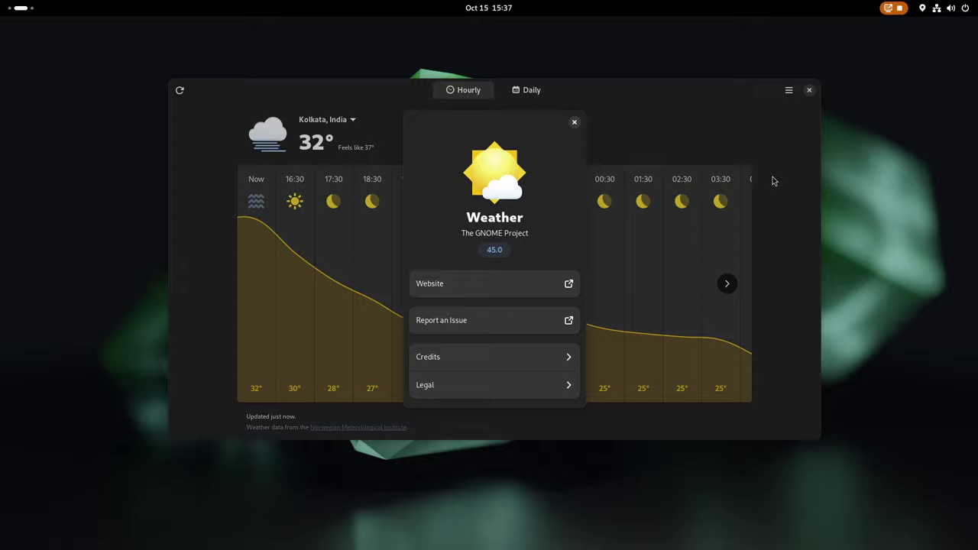
pyautogui.click(574, 123)
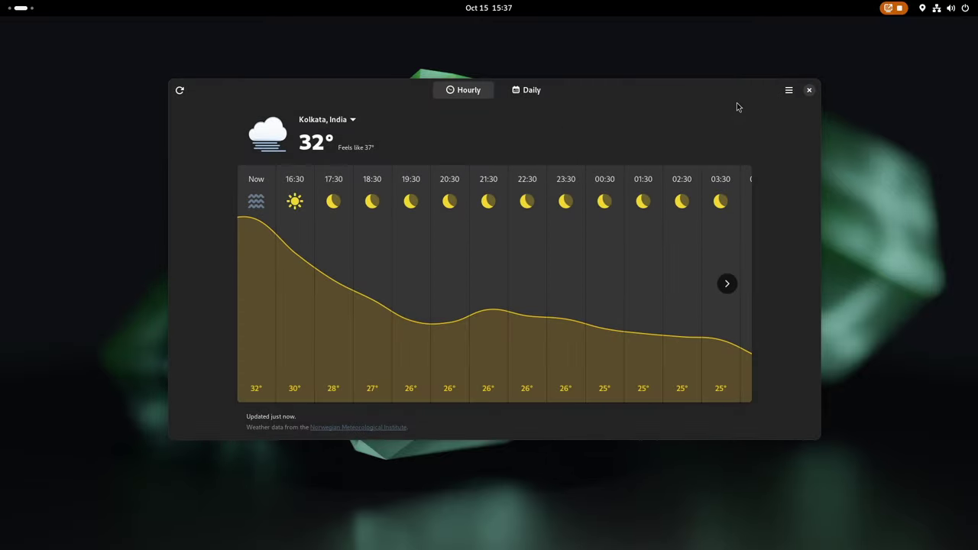
pyautogui.click(809, 90)
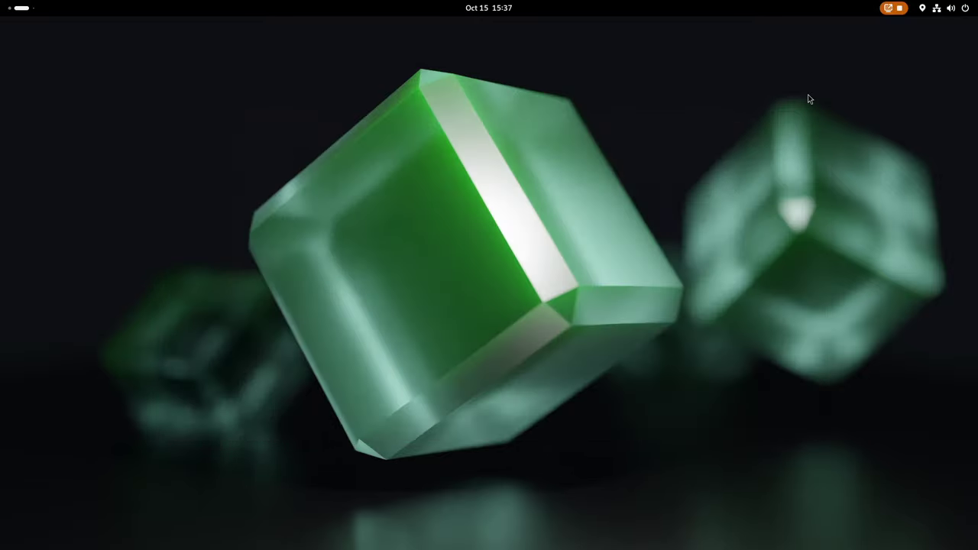
# Open Weather from the forecast in the desktop's calendar panel, check the panel again and close the Weather window.
pyautogui.click(480, 7)
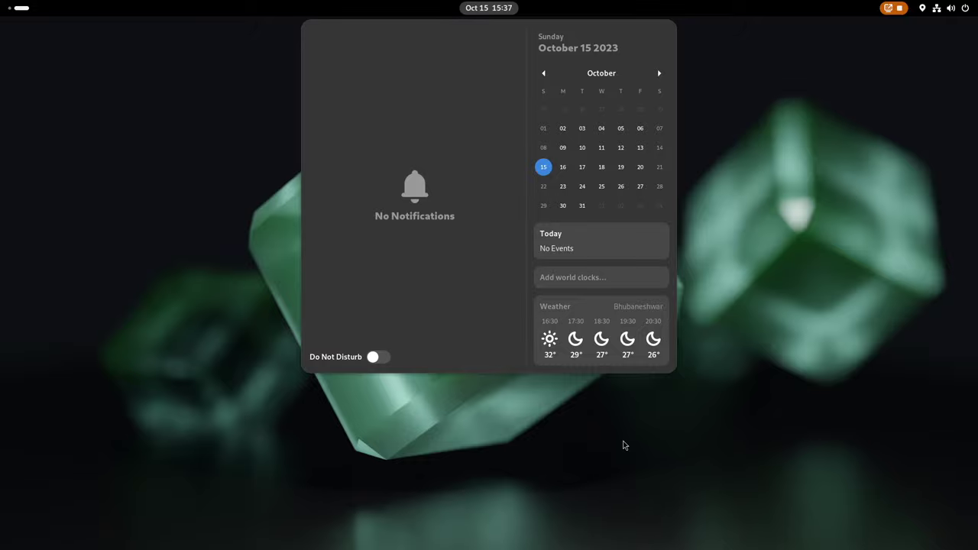
pyautogui.click(646, 323)
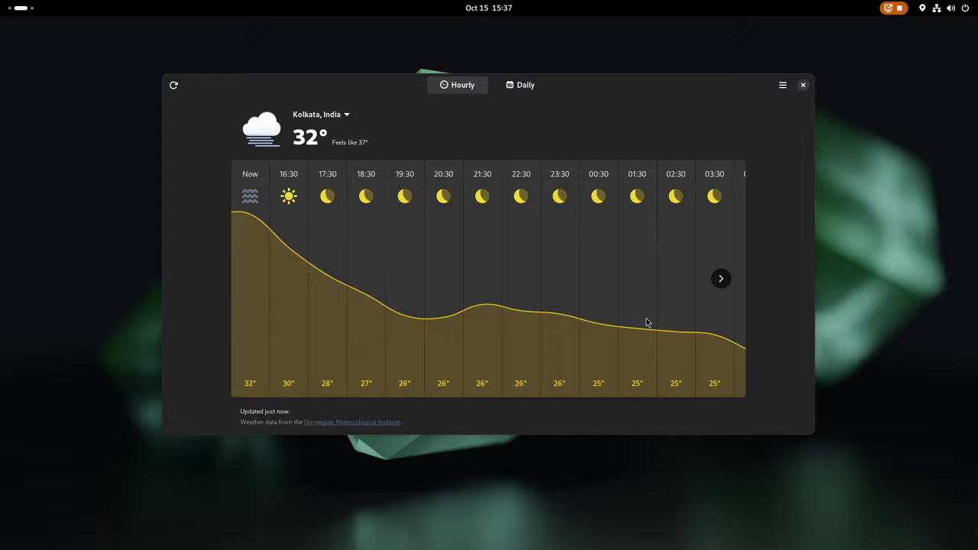
pyautogui.click(470, 9)
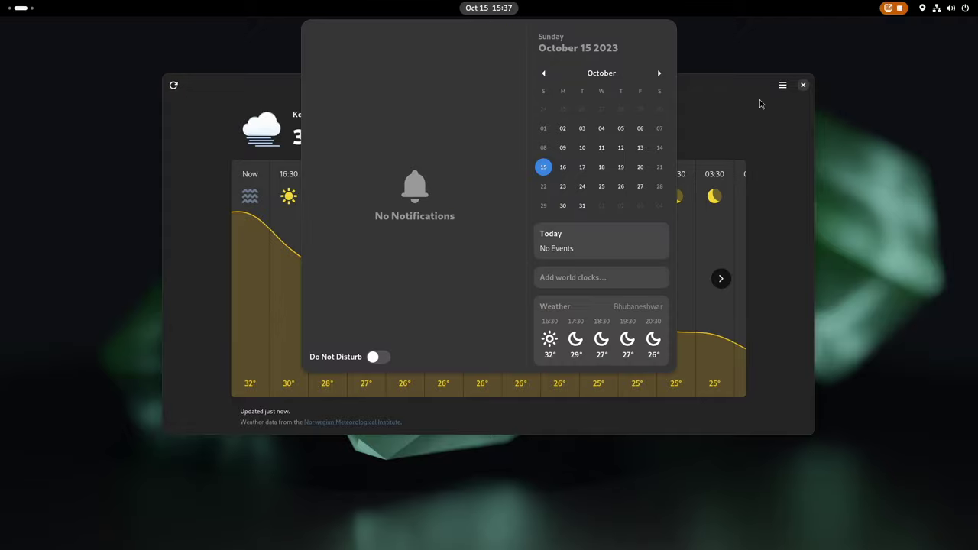
pyautogui.click(798, 92)
pyautogui.click(803, 85)
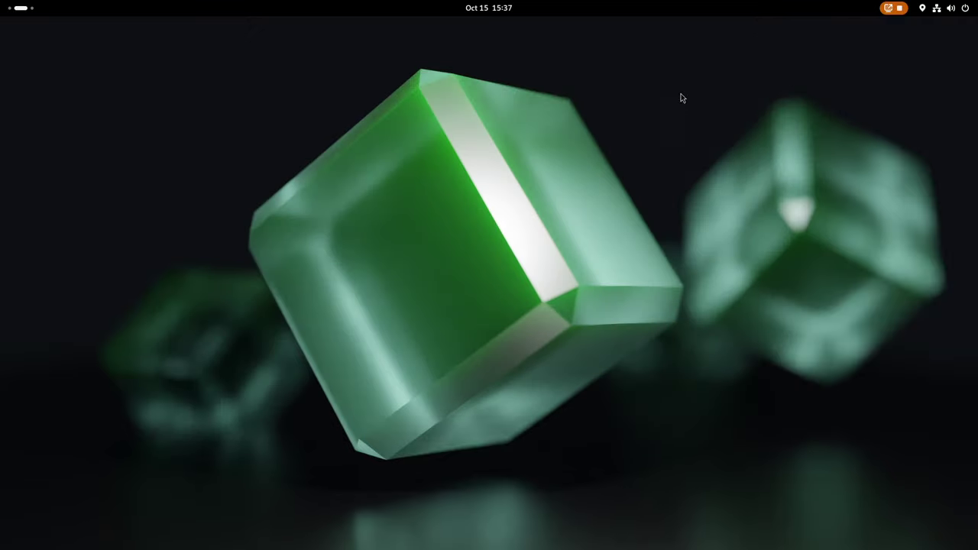
# Show the full application grid from the Activities overview.
pyautogui.click(21, 7)
pyautogui.click(610, 537)
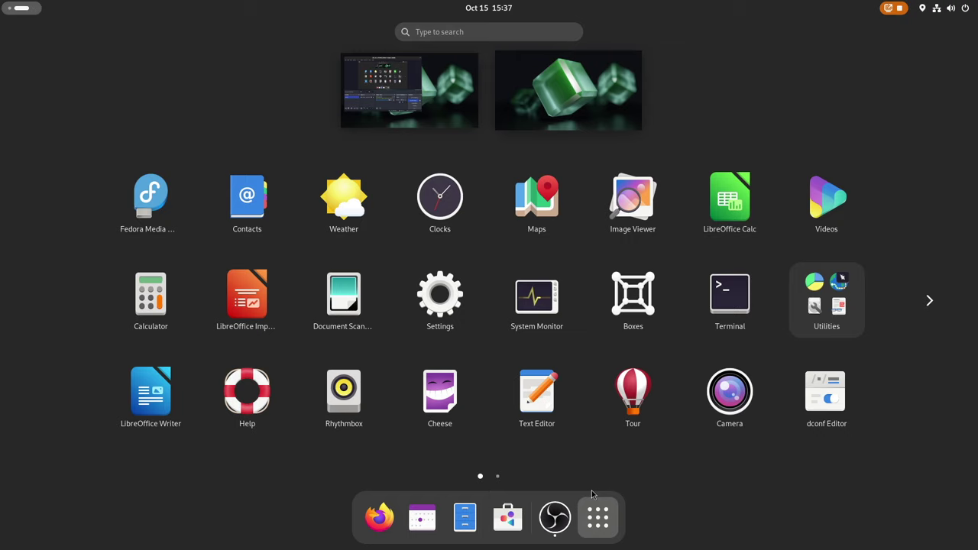
# In Firefox, open the Fedora Onyx page and read the Why Fedora Onyx? section, temporarily highlighting its text.
pyautogui.click(518, 297)
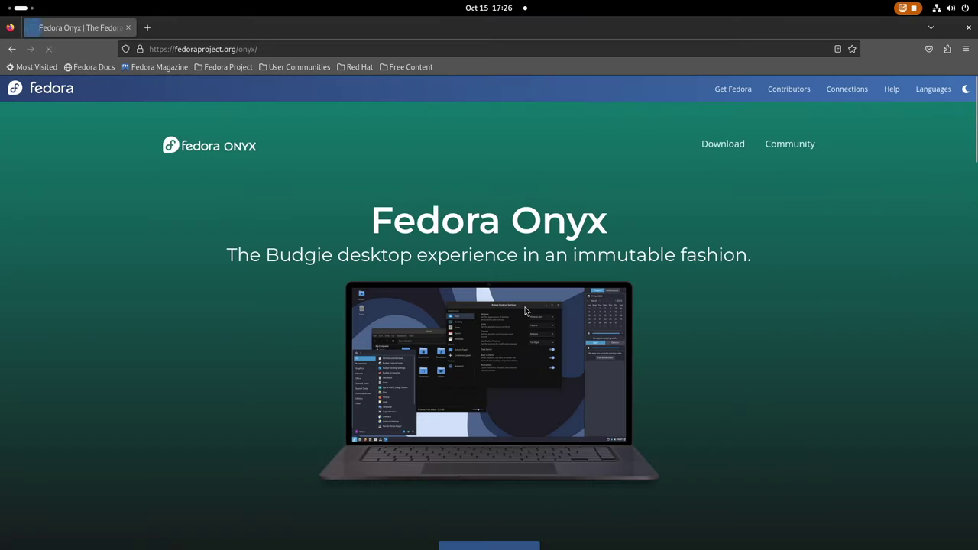
pyautogui.scroll(-5, 525, 311)
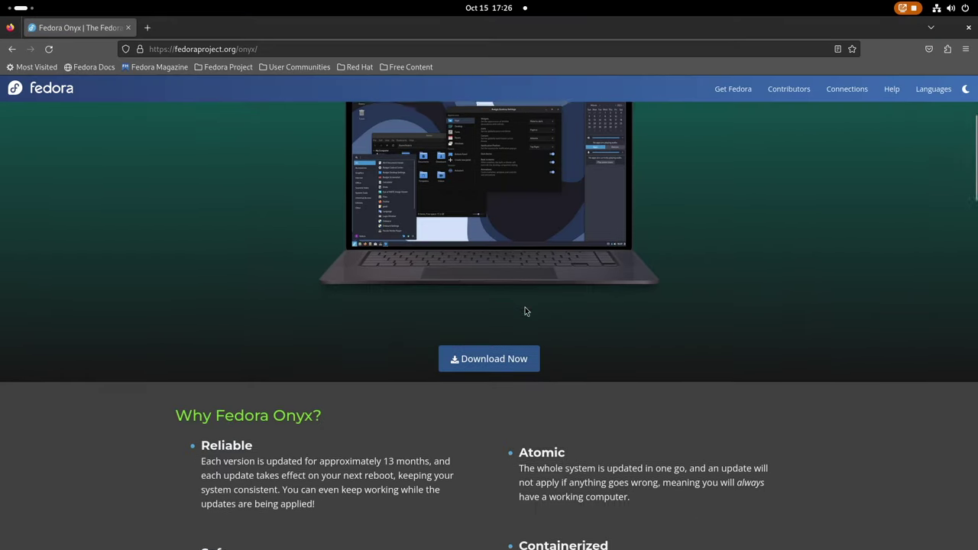
pyautogui.scroll(-2, 398, 349)
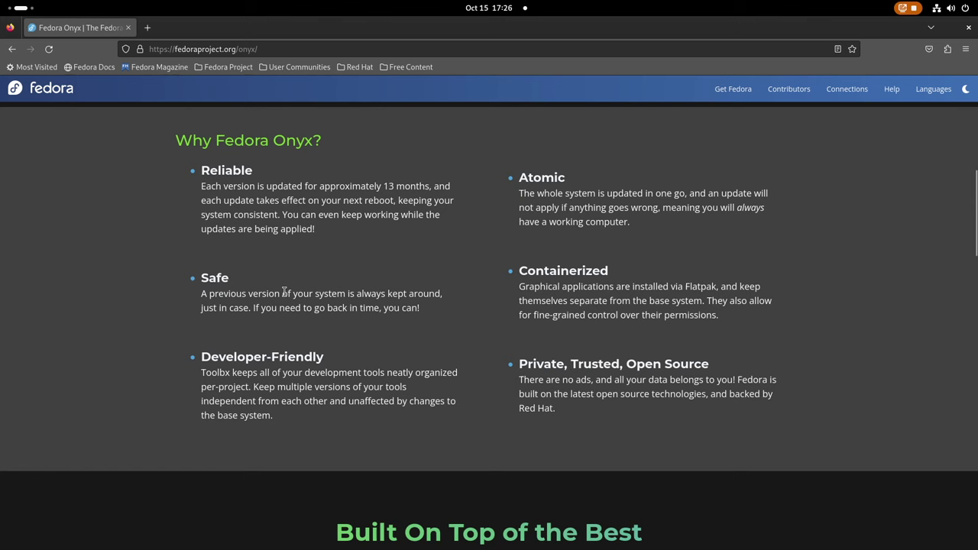
pyautogui.moveTo(176, 136); pyautogui.dragTo(714, 433)
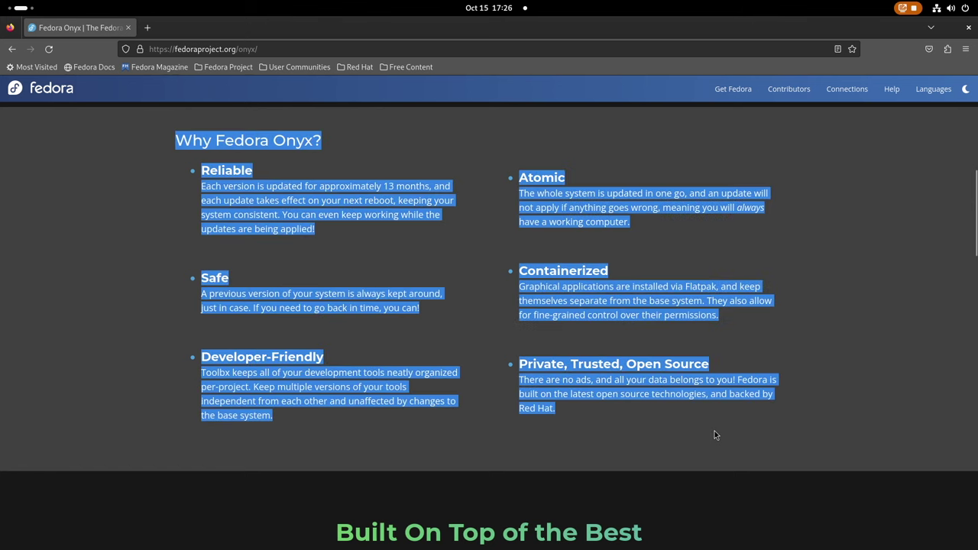
pyautogui.click(715, 431)
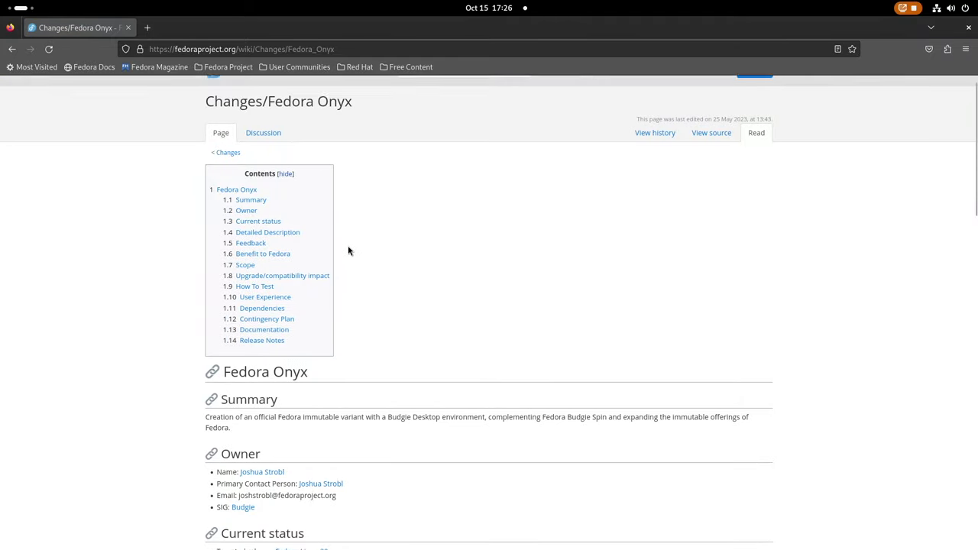
# Read the Changes/Fedora Onyx wiki page from Current status through the Detailed Description and Benefit to Fedora sections.
pyautogui.scroll(-5, 348, 250)
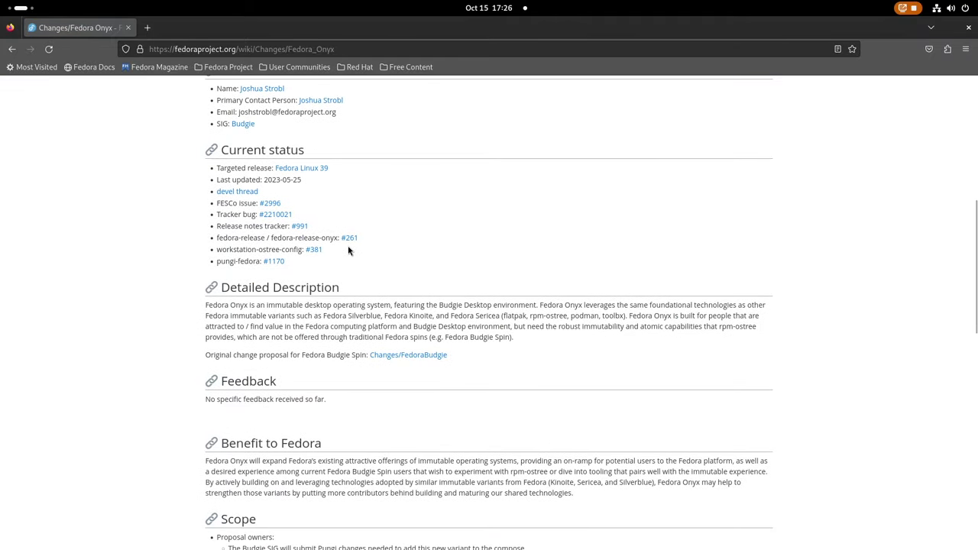
pyautogui.scroll(-2, 348, 251)
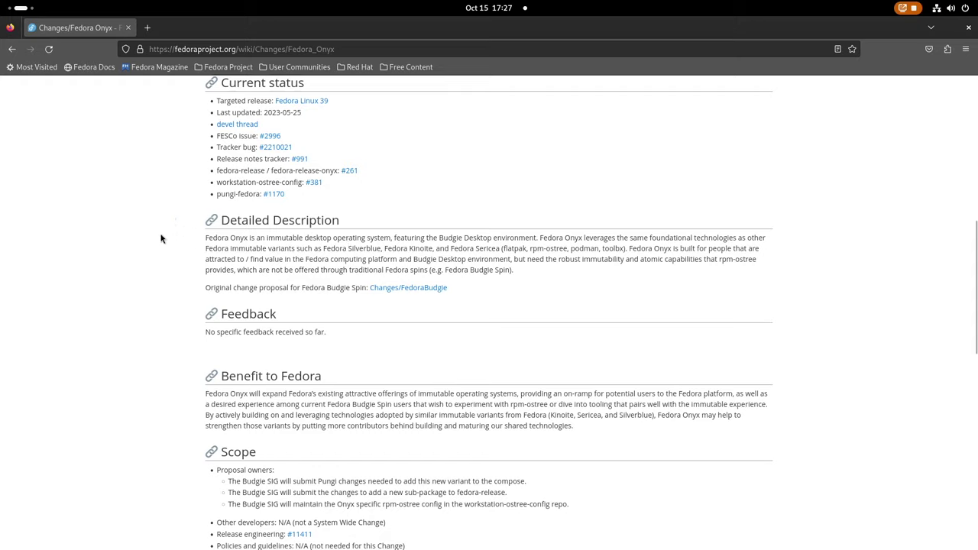